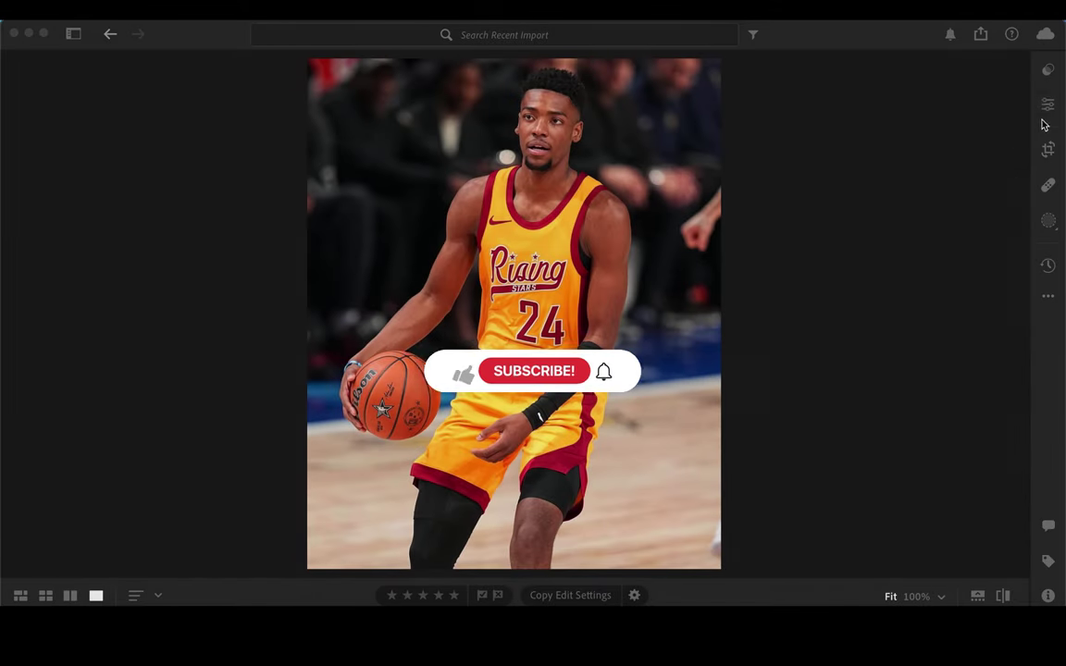
Step: Apply the first AI-recommended Lightroom preset to make the basketball photo punchier
click(1049, 73)
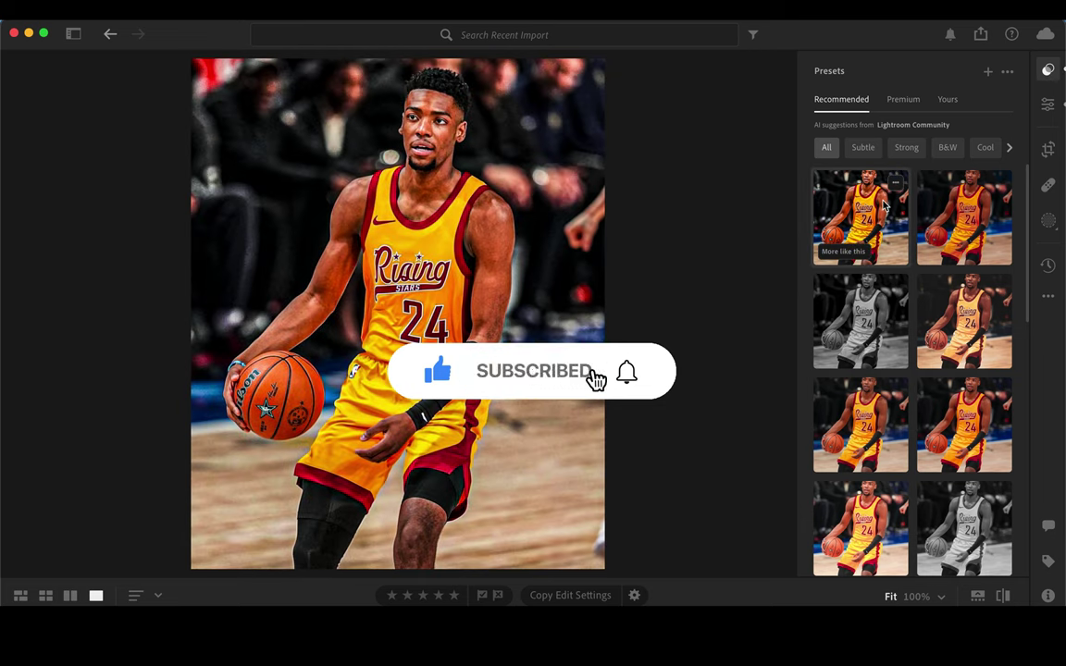
click(884, 205)
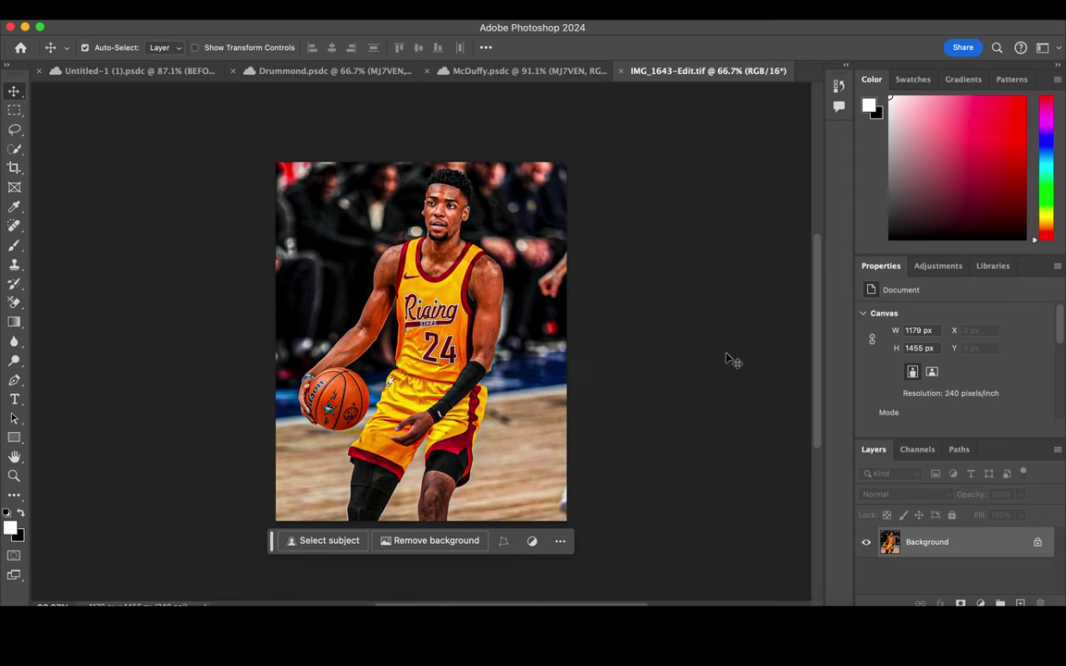
Step: Duplicate the photo to Layer 1 and mask it to the selected player
key(ctrl+j)
key(ctrl+0)
key(ctrl+0)
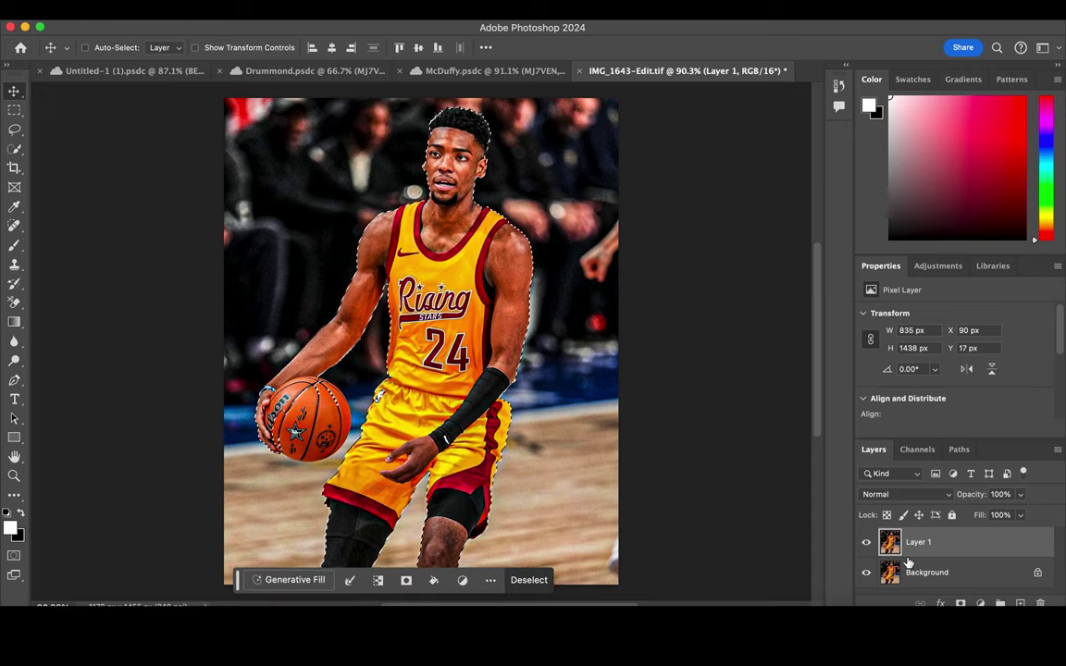
click(959, 603)
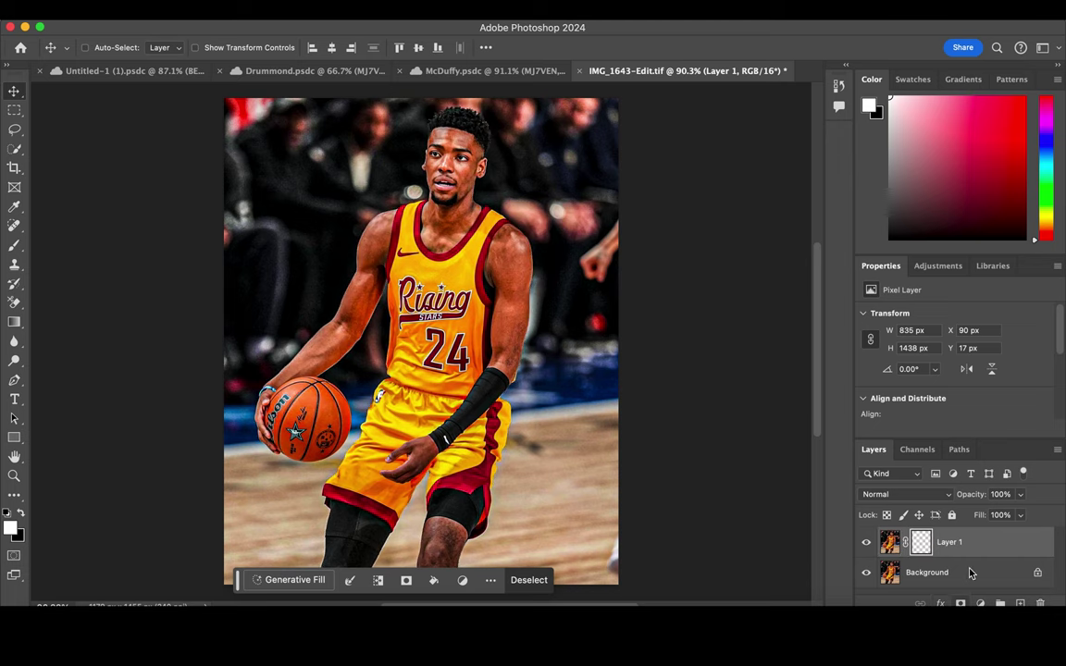
Step: Add a Gradient Fill layer above the Background, beneath the player layer
click(972, 574)
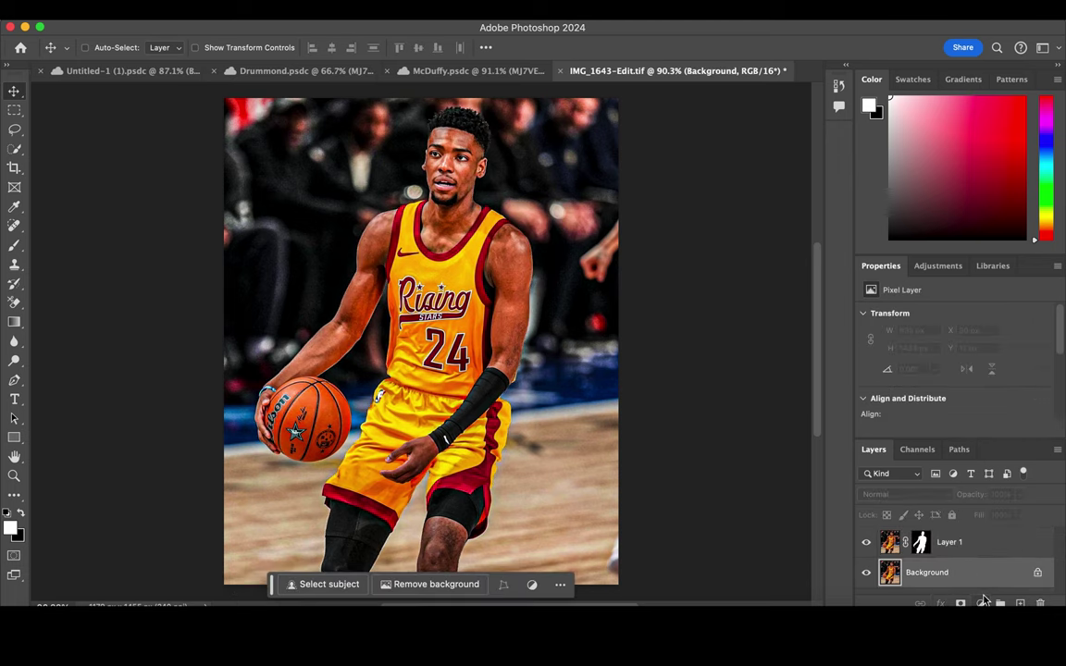
click(982, 603)
click(1005, 402)
Step: Set the gradient's left stop to a bright yellow sampled from the jersey
click(777, 197)
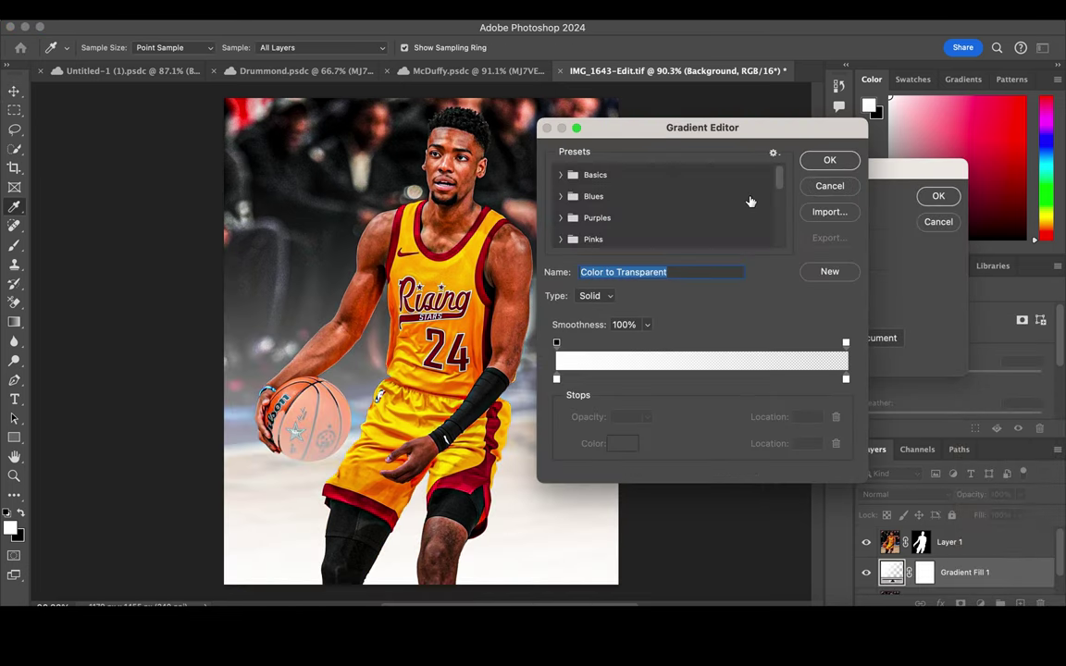
click(556, 379)
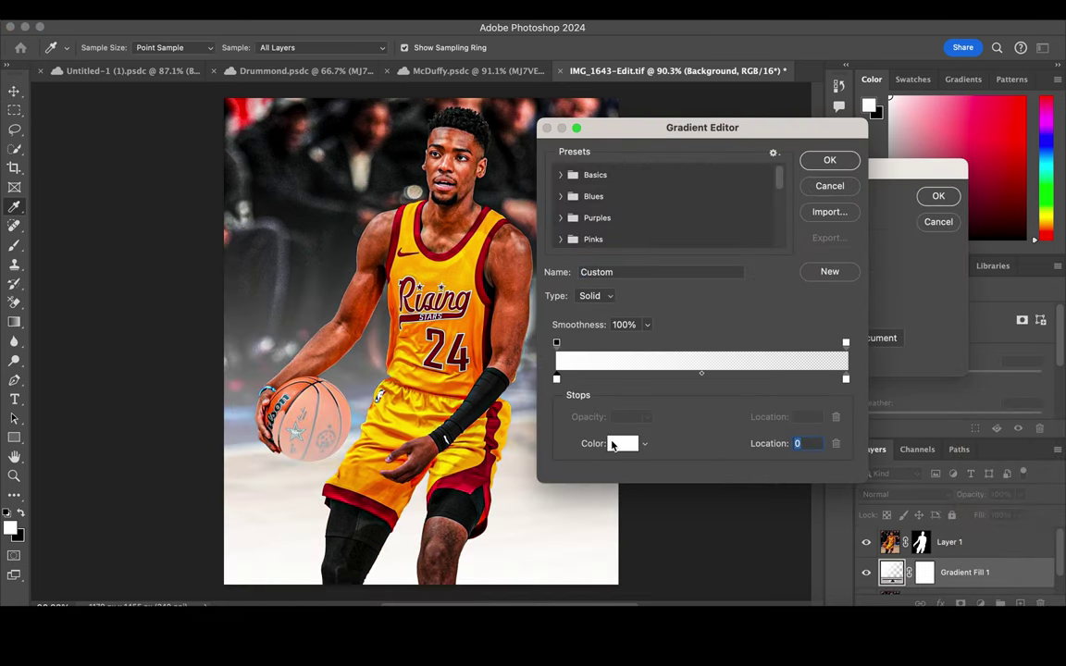
click(622, 443)
click(449, 272)
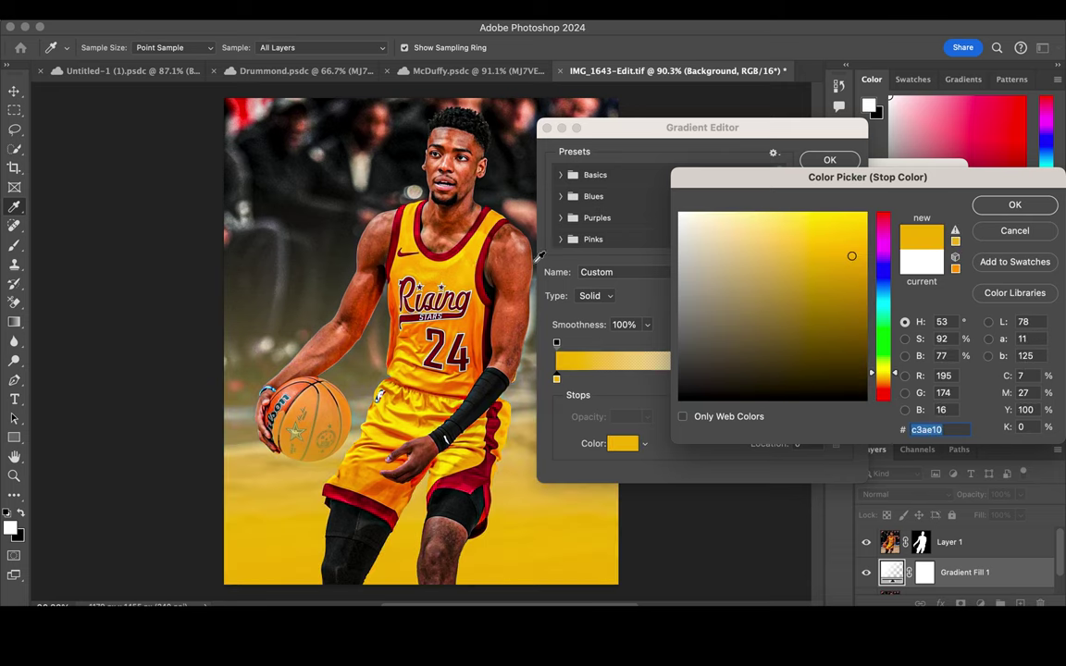
click(485, 271)
click(423, 246)
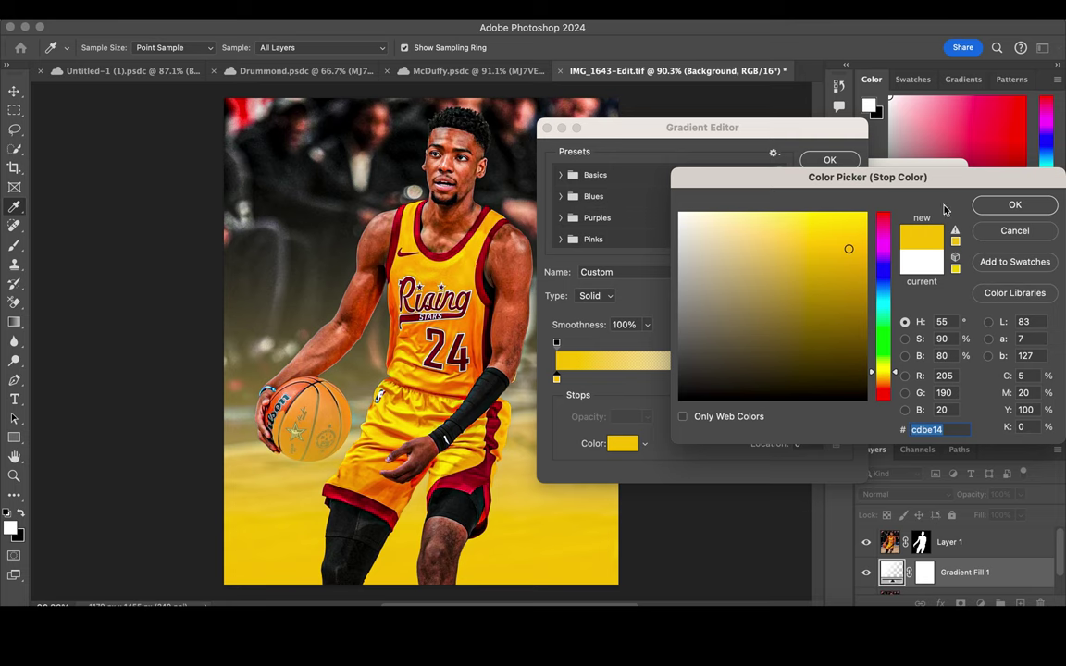
click(1016, 206)
Step: Set the right stop to jersey yellow too and apply the 90° linear gradient fill
click(846, 379)
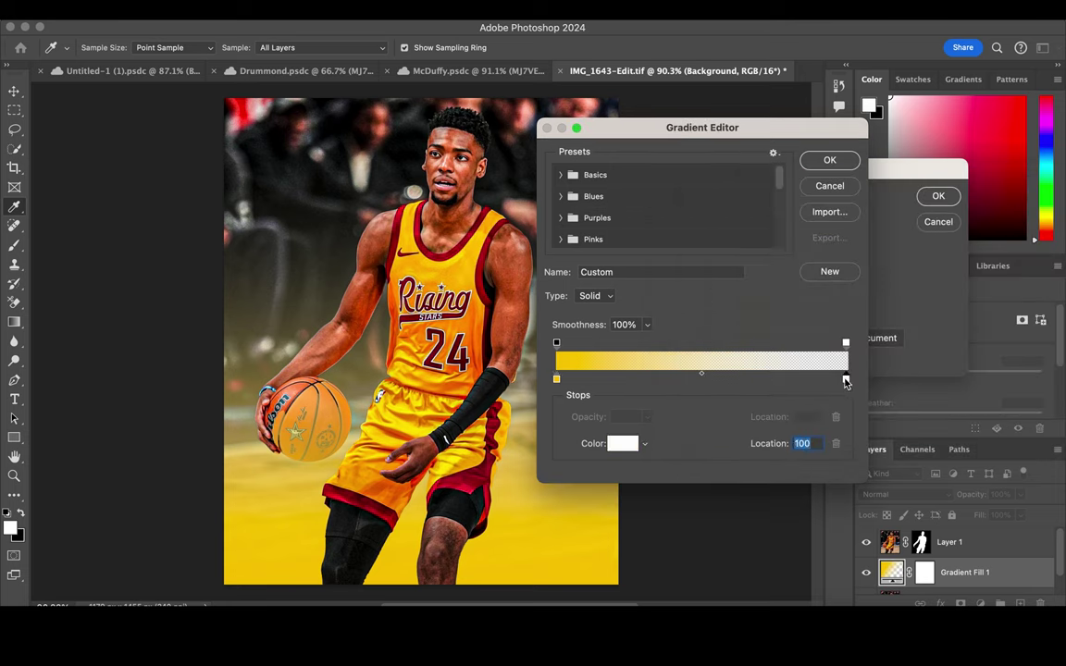
click(611, 444)
click(488, 289)
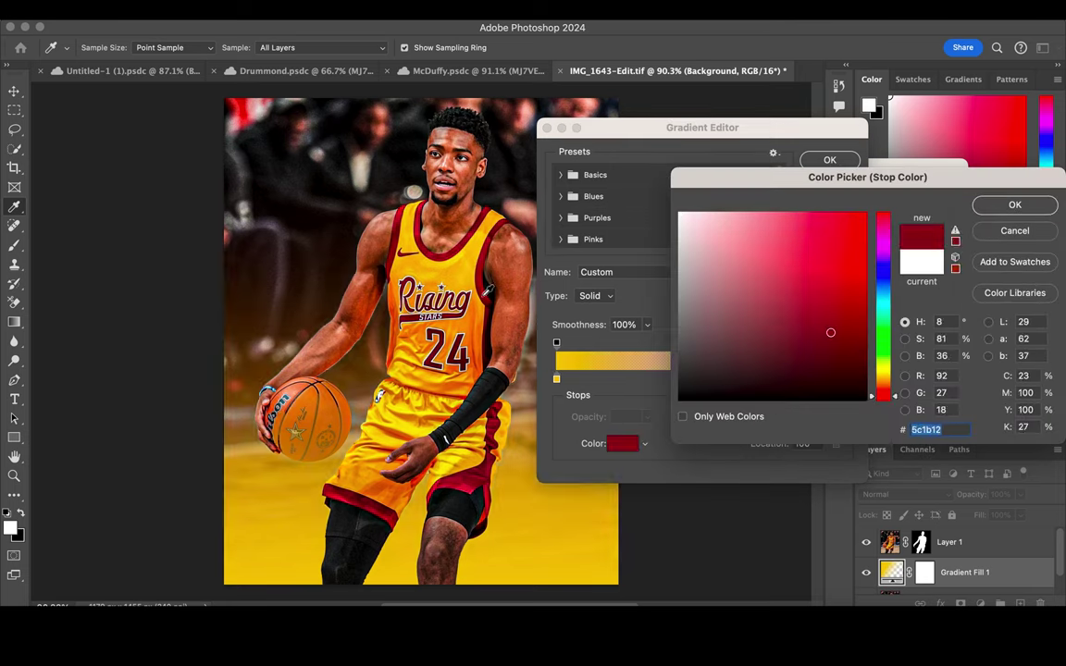
click(466, 270)
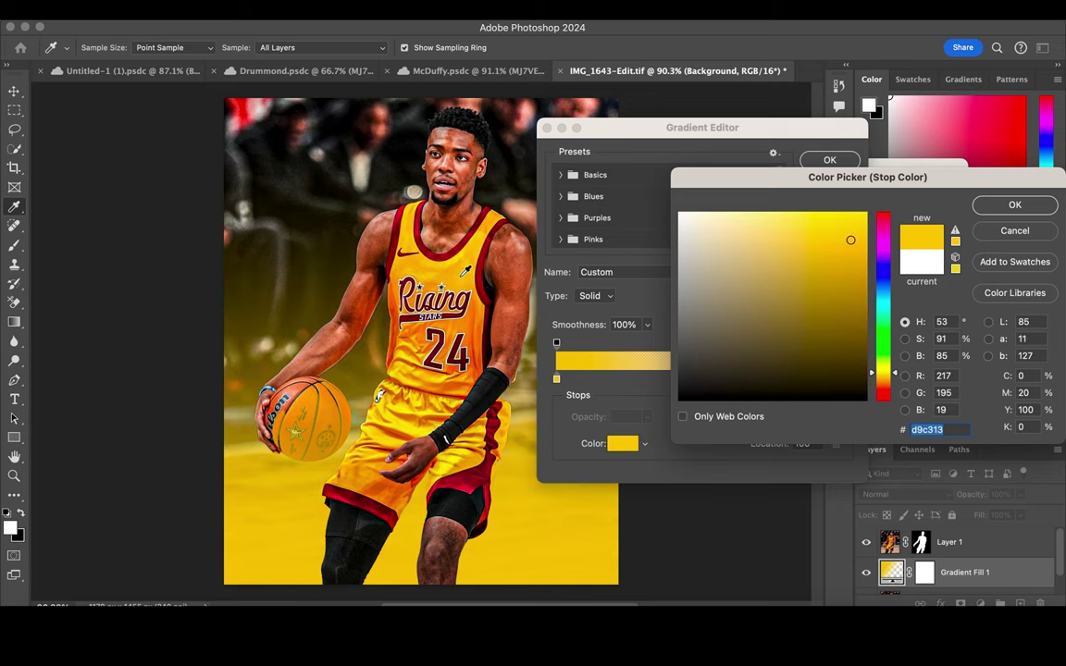
click(1015, 205)
click(833, 163)
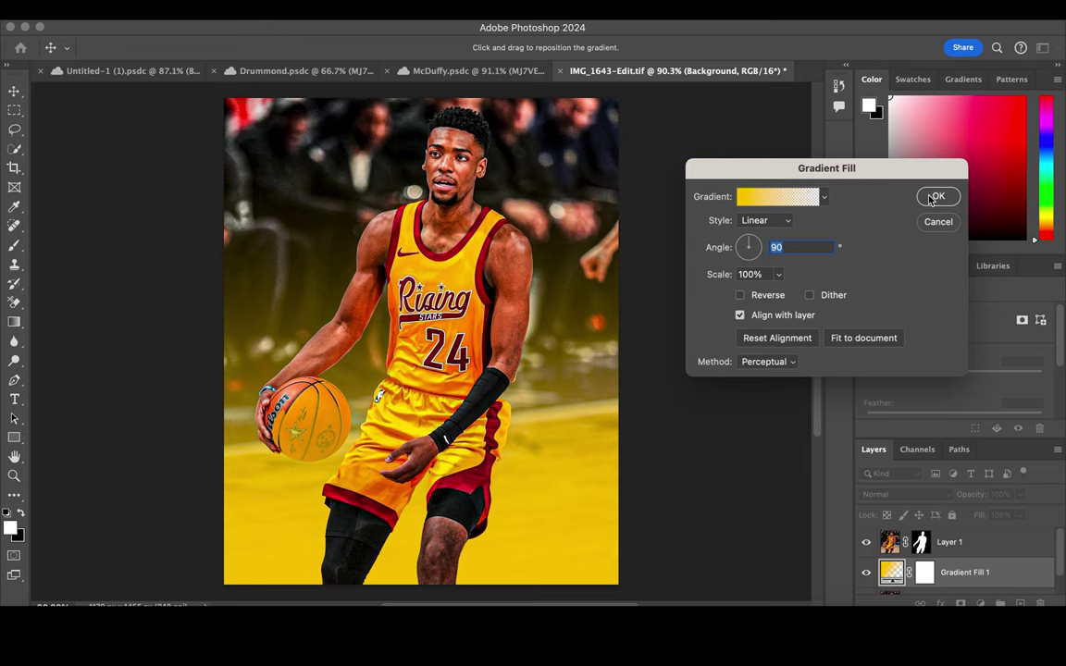
click(935, 198)
click(921, 542)
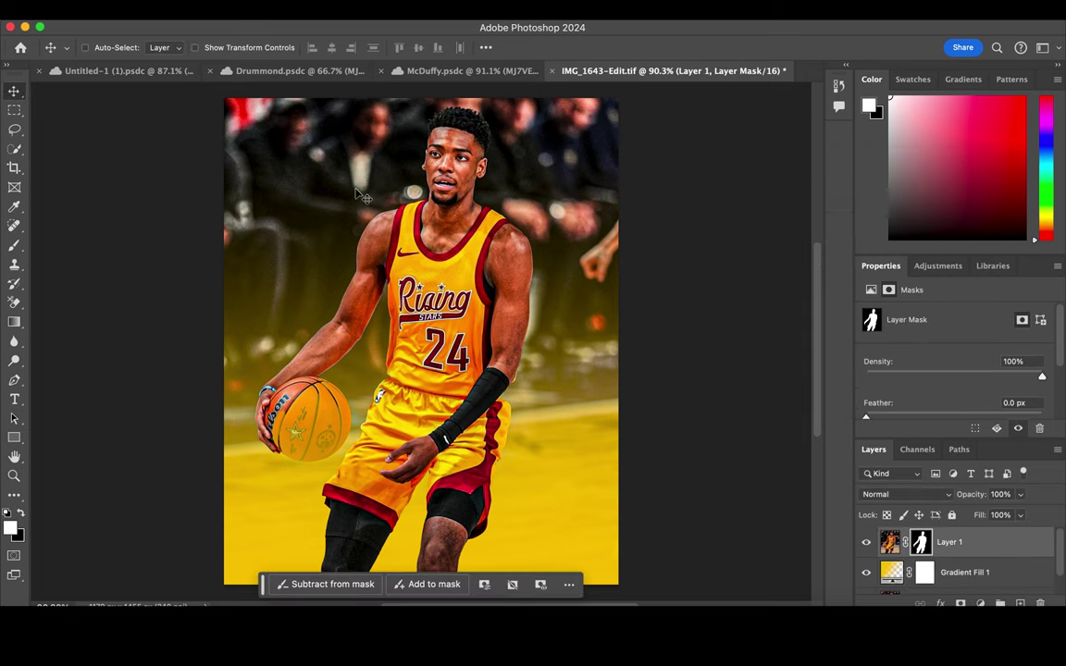
click(13, 246)
Step: Paint white on Layer 1's mask to restore the basketball, enlarging the brush to 63 px
scroll(341, 408, up, 2)
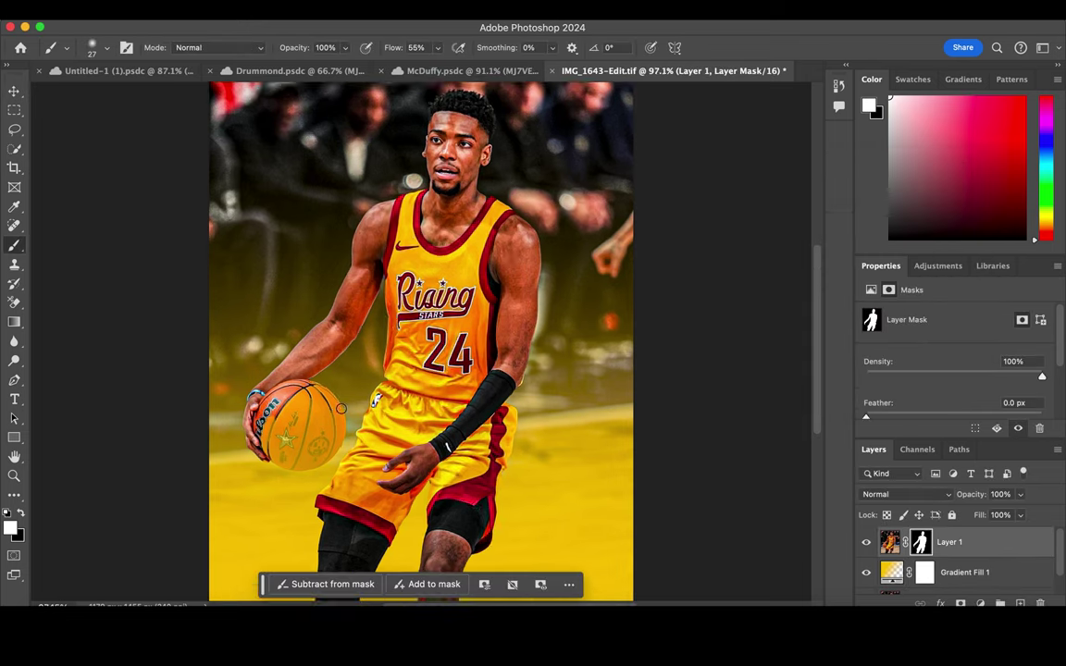
scroll(339, 389, up, 3)
scroll(337, 367, up, 3)
mouse_move(290, 354)
mouse_down()
mouse_move(314, 325)
mouse_move(237, 419)
mouse_move(208, 375)
mouse_move(203, 389)
mouse_move(231, 393)
mouse_move(284, 352)
mouse_move(243, 335)
mouse_move(227, 365)
mouse_move(255, 313)
mouse_move(314, 345)
mouse_move(292, 326)
mouse_move(338, 344)
mouse_move(309, 342)
mouse_move(342, 360)
mouse_up()
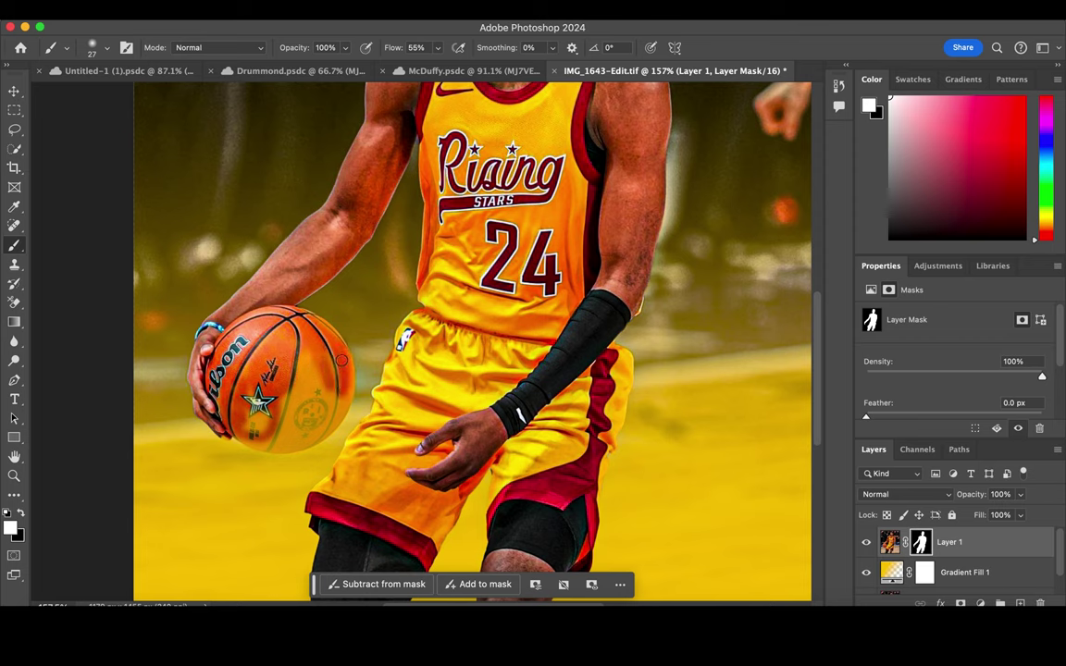
drag(343, 396, 296, 366)
right_click(294, 394)
click(402, 383)
key(Return)
mouse_move(301, 347)
mouse_down()
mouse_move(293, 339)
mouse_move(278, 366)
mouse_move(232, 372)
mouse_move(222, 347)
mouse_move(221, 380)
mouse_move(259, 388)
mouse_move(243, 396)
mouse_move(287, 361)
mouse_move(301, 421)
mouse_move(324, 387)
mouse_up()
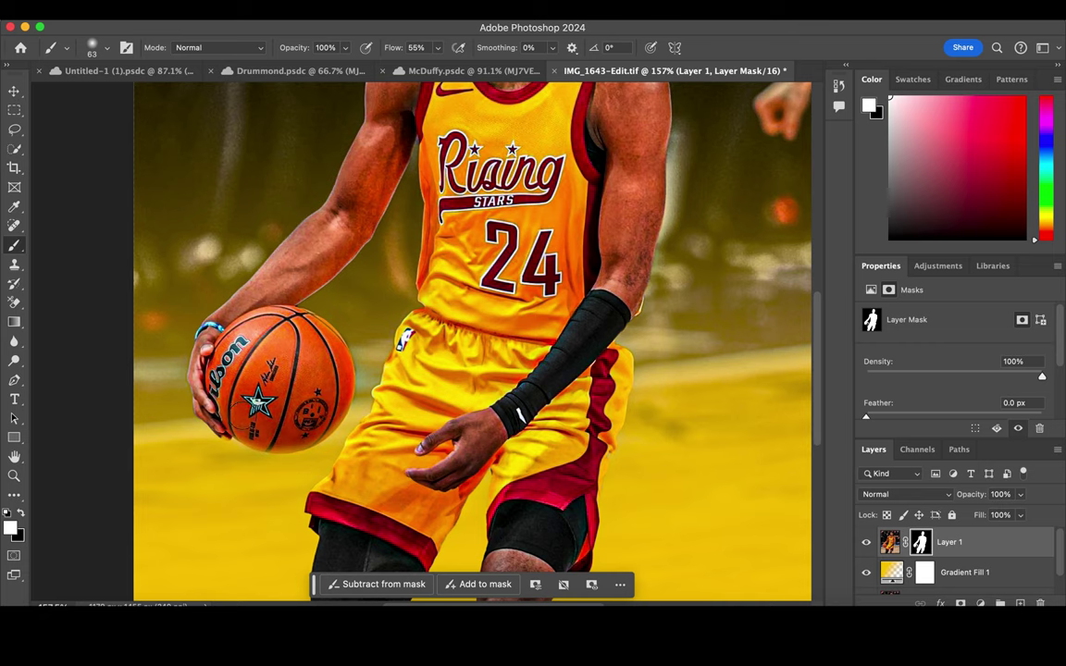
Step: Clean up Layer 1's mask along the sleeve edge
scroll(333, 350, down, 3)
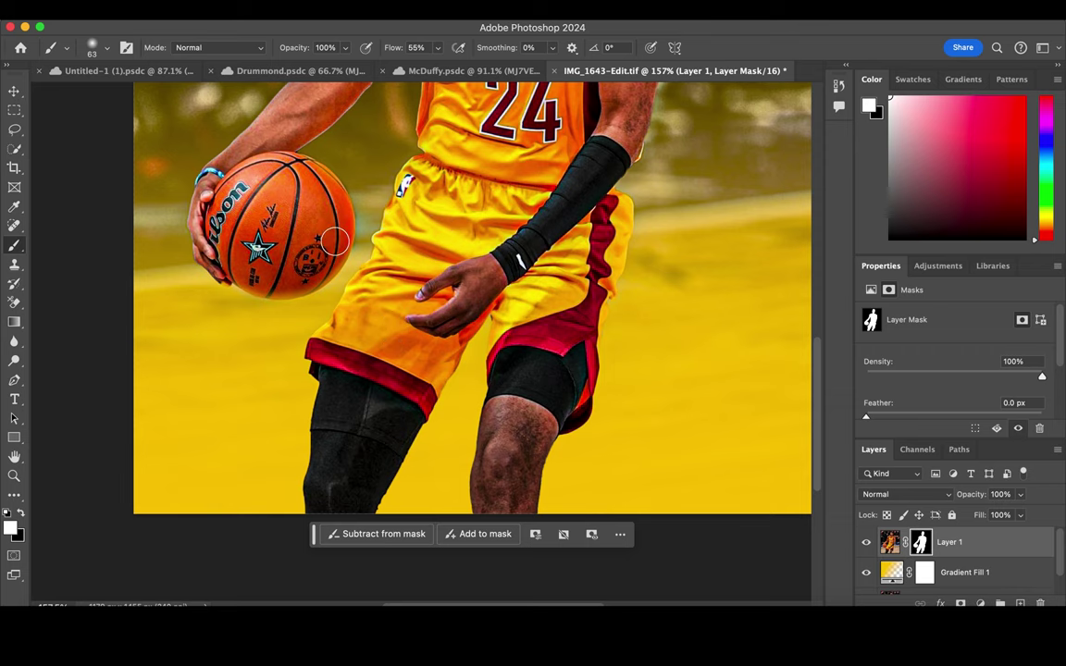
scroll(335, 236, up, 4)
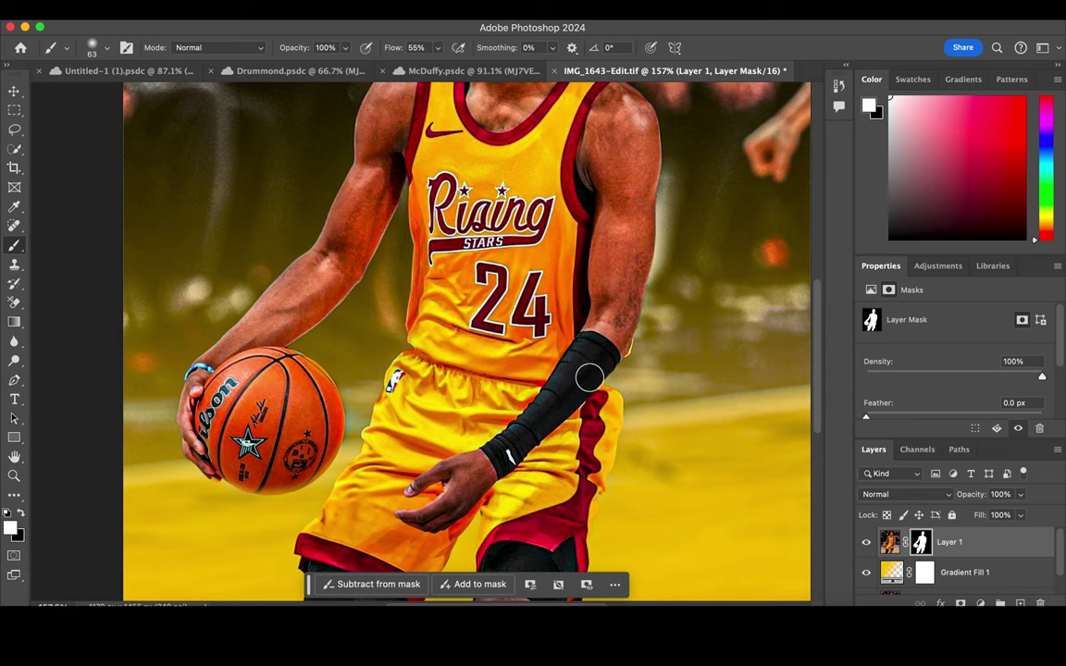
drag(590, 378, 598, 420)
scroll(597, 421, up, 3)
scroll(597, 421, up, 3)
scroll(598, 422, down, 1)
scroll(598, 421, down, 1)
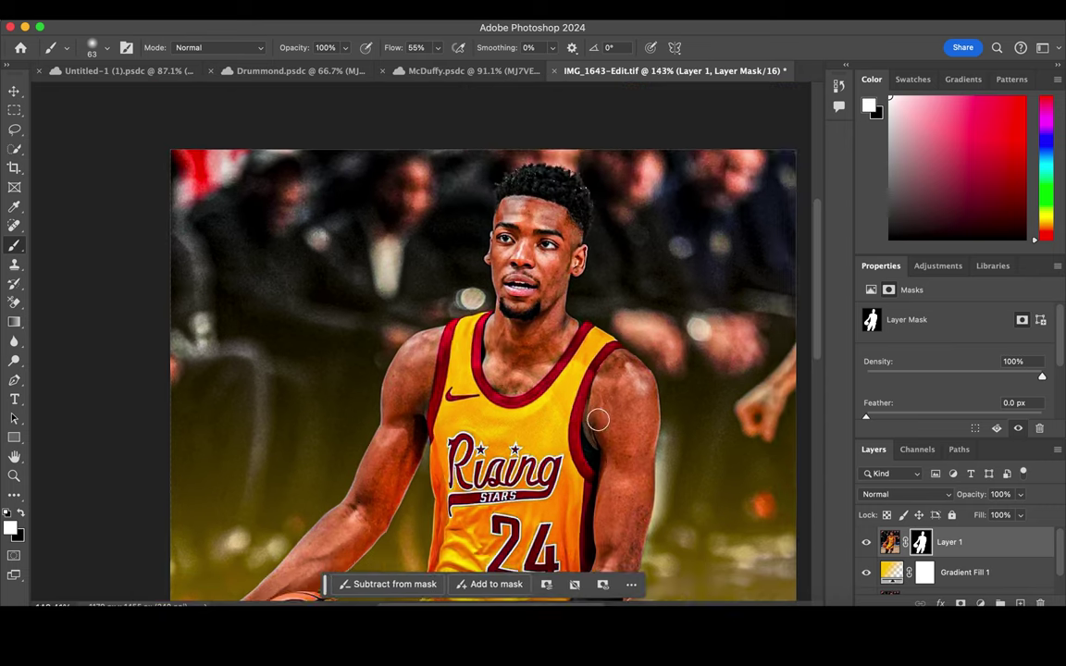
scroll(598, 421, down, 2)
scroll(598, 421, down, 2)
scroll(598, 420, down, 3)
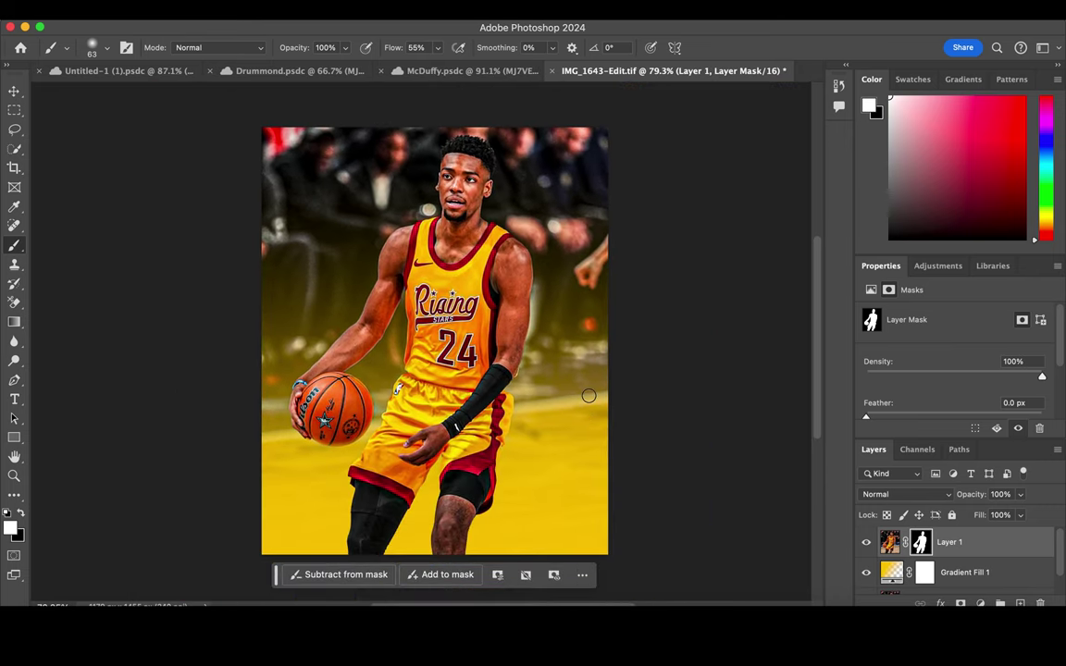
click(955, 571)
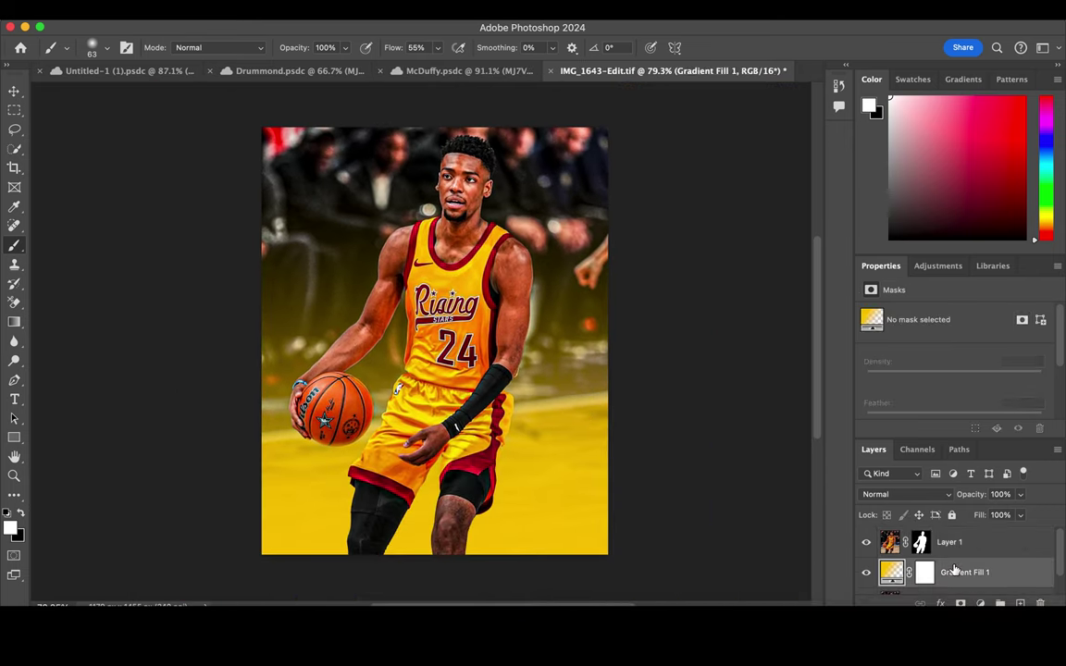
Step: Set the Gradient Fill 1 layer's blend mode to Hard Light
click(925, 495)
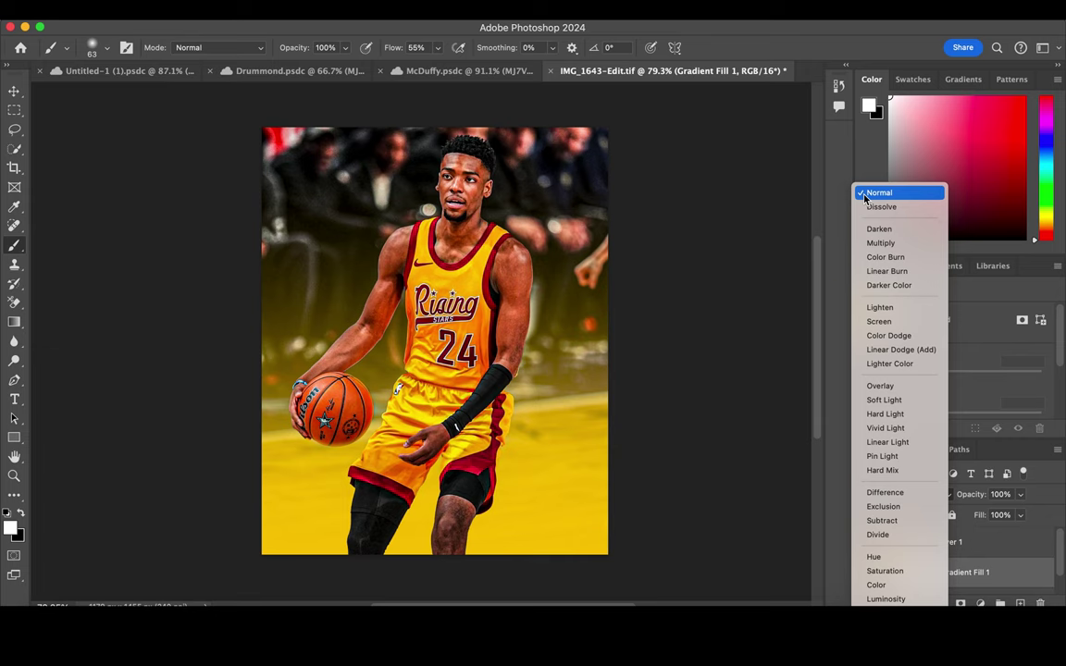
click(885, 416)
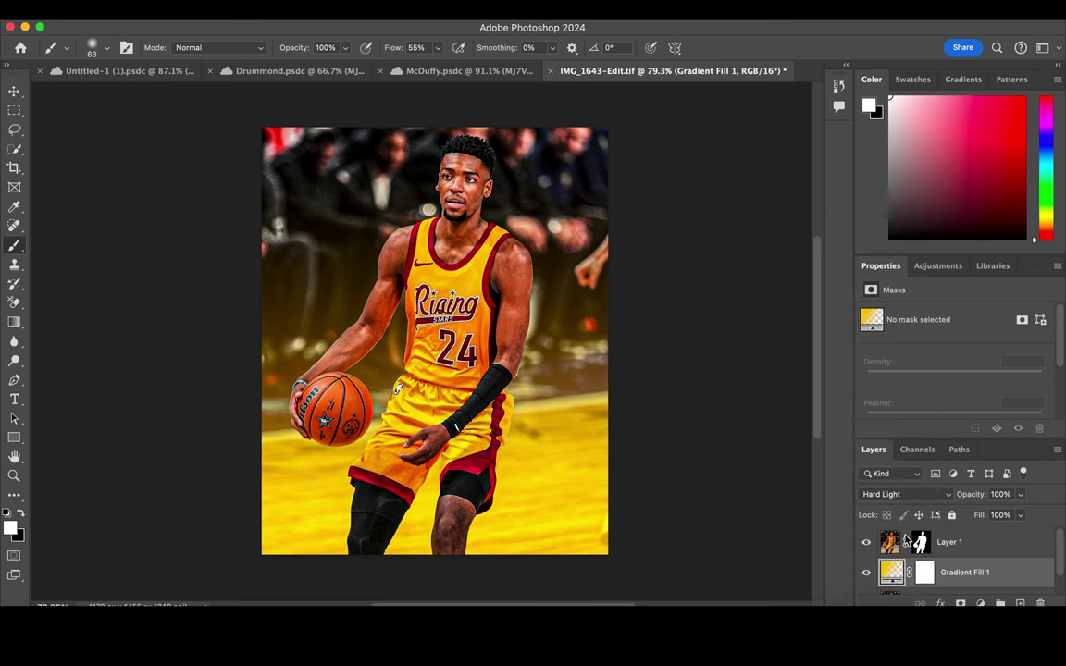
click(977, 602)
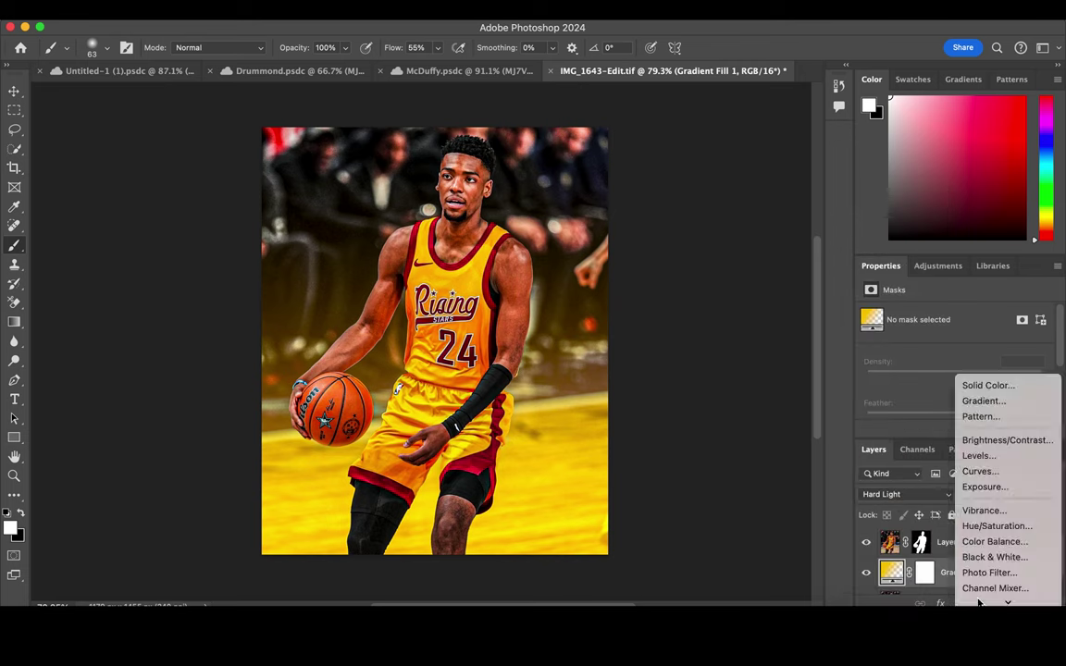
Step: Add a second gradient fill and set its left stop to the jersey's dark red
click(976, 402)
click(778, 198)
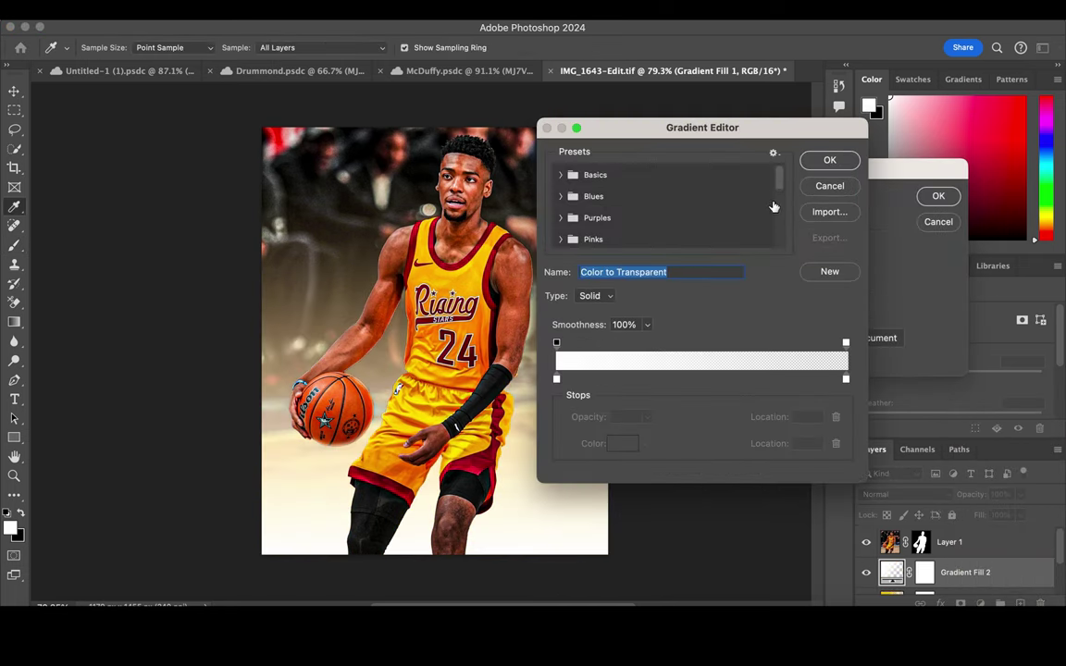
click(556, 379)
click(623, 444)
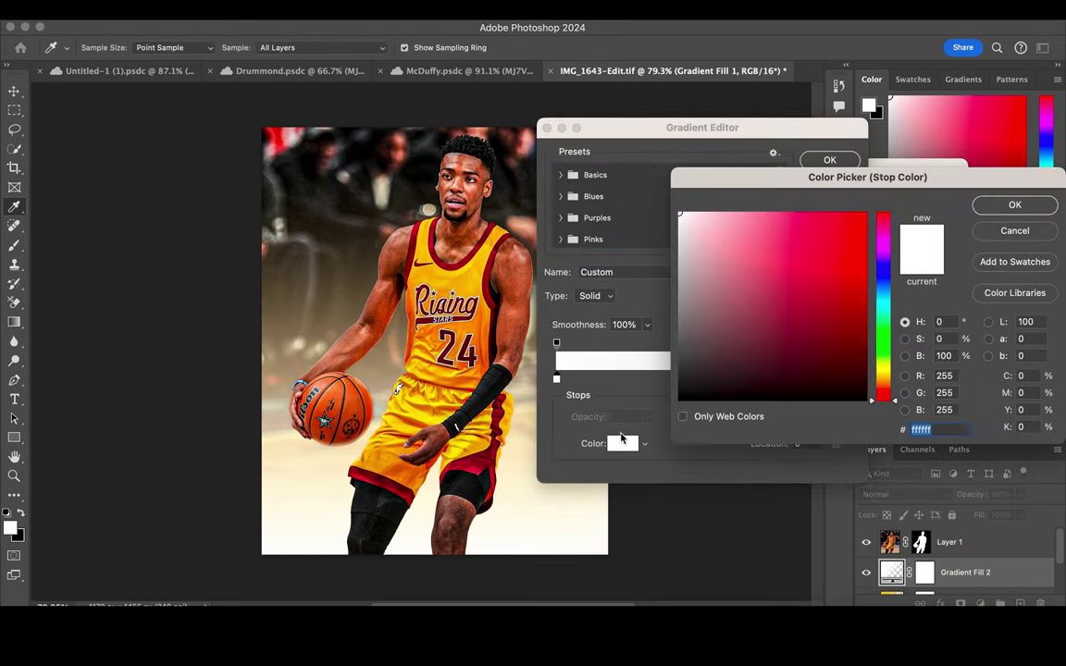
click(442, 244)
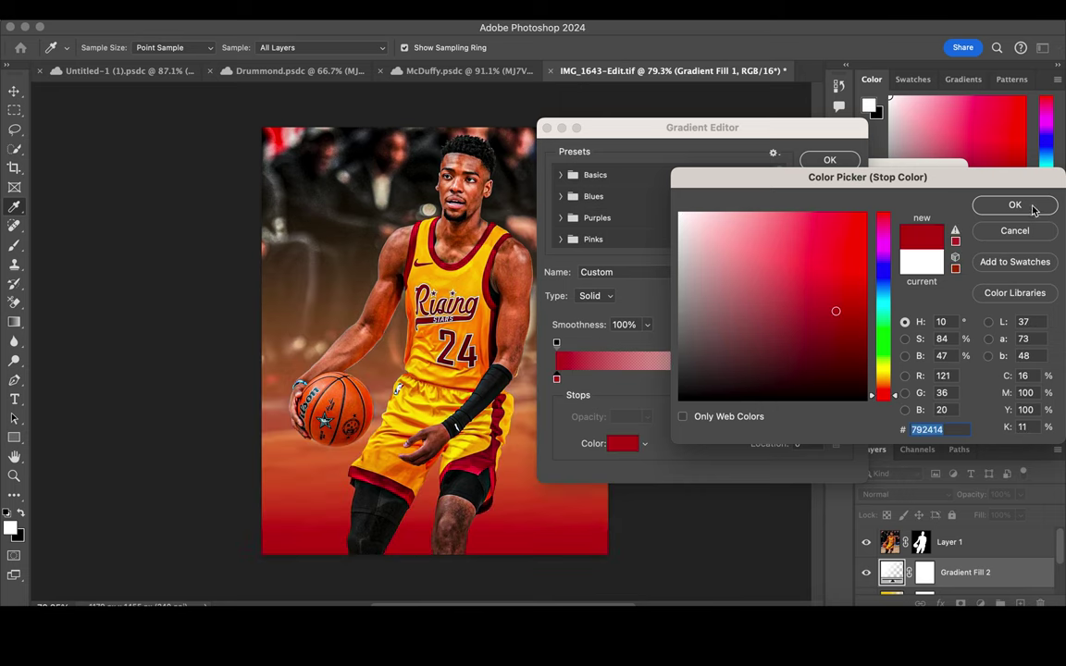
click(1016, 205)
Step: Set the right stop to dark red, reverse the gradient, and apply it
click(845, 381)
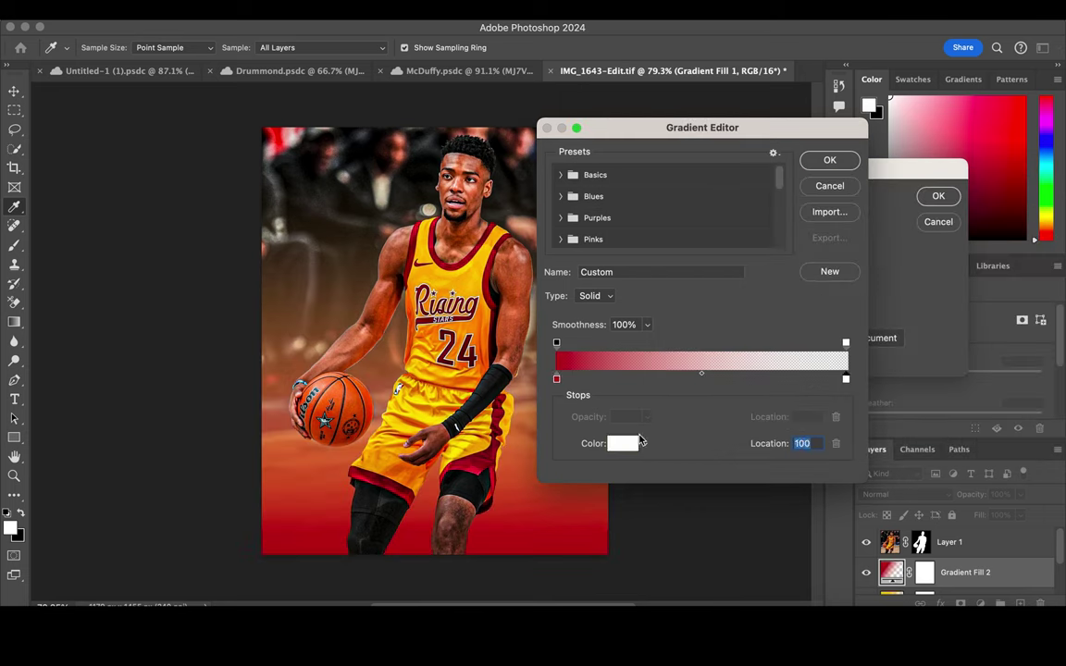
click(629, 444)
click(544, 548)
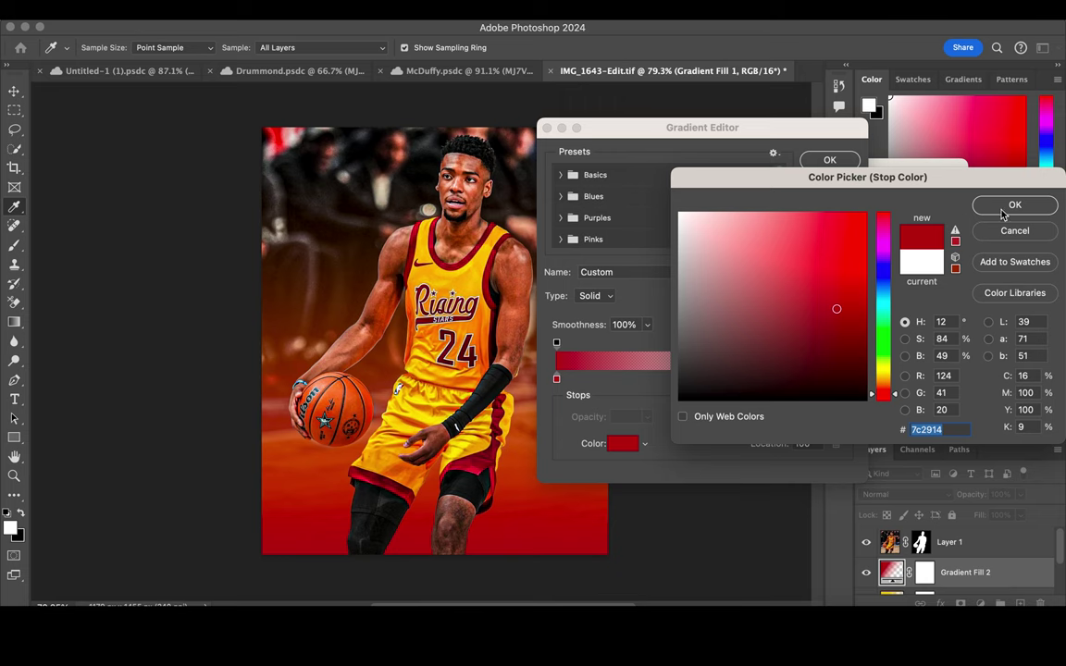
click(1002, 207)
click(830, 161)
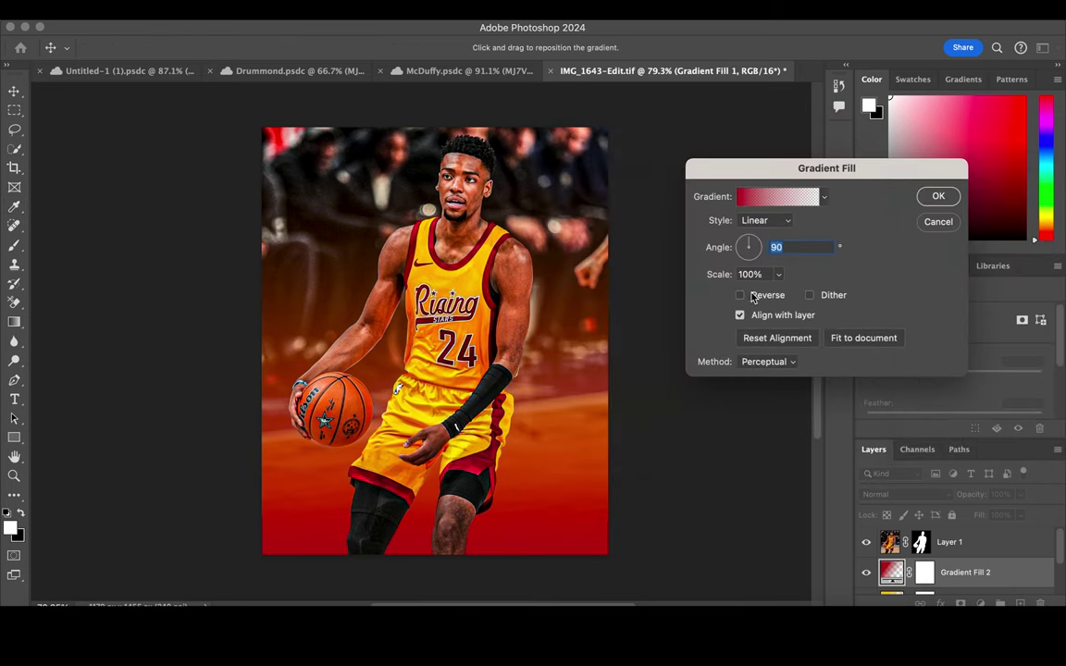
click(741, 296)
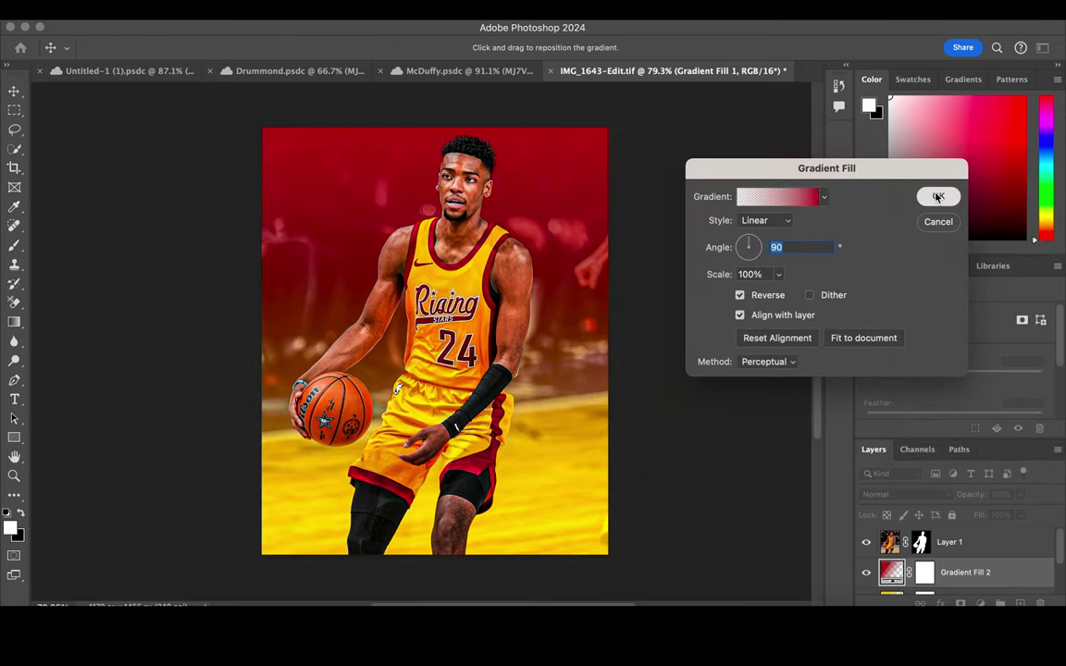
click(938, 198)
Step: Set Gradient Fill 2's blend mode to Hard Light
scroll(952, 574, down, 1)
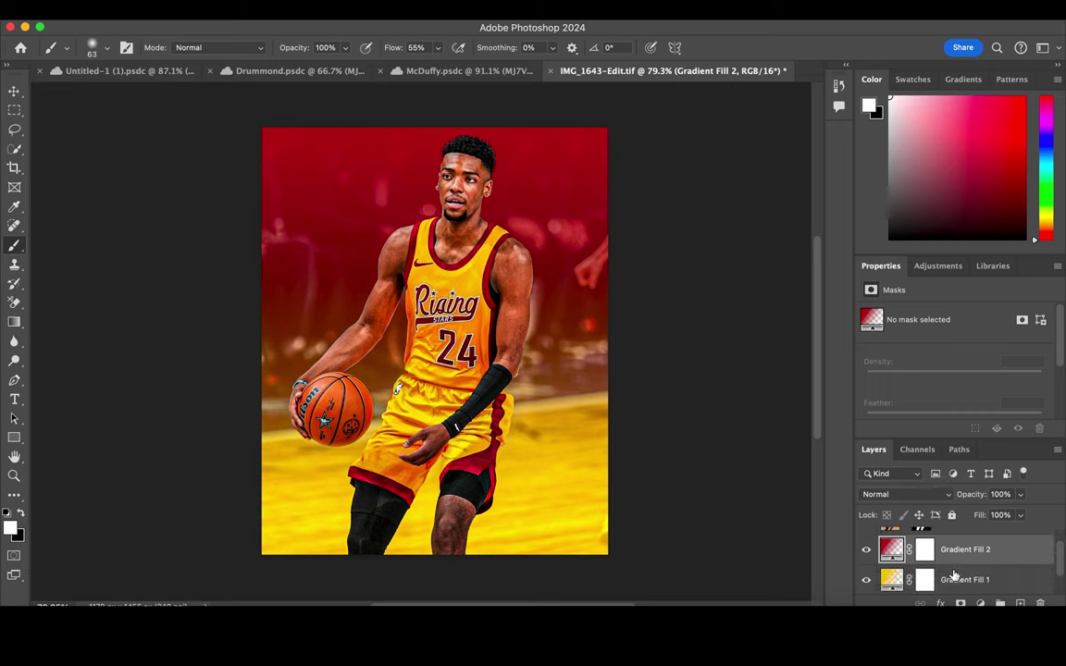
click(963, 583)
click(962, 552)
click(906, 495)
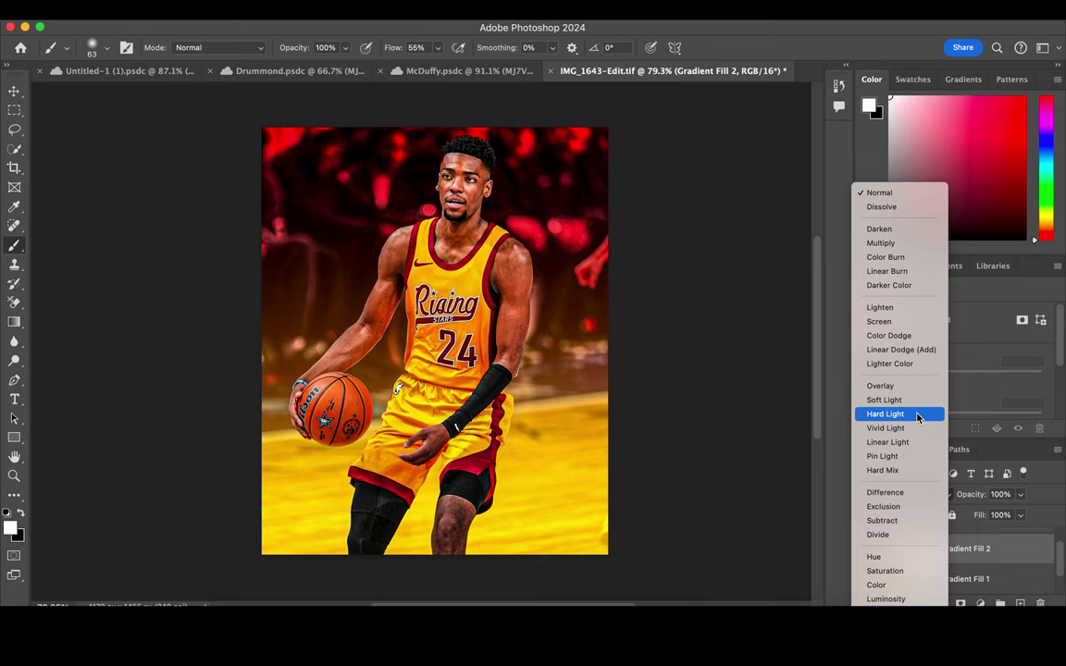
click(917, 416)
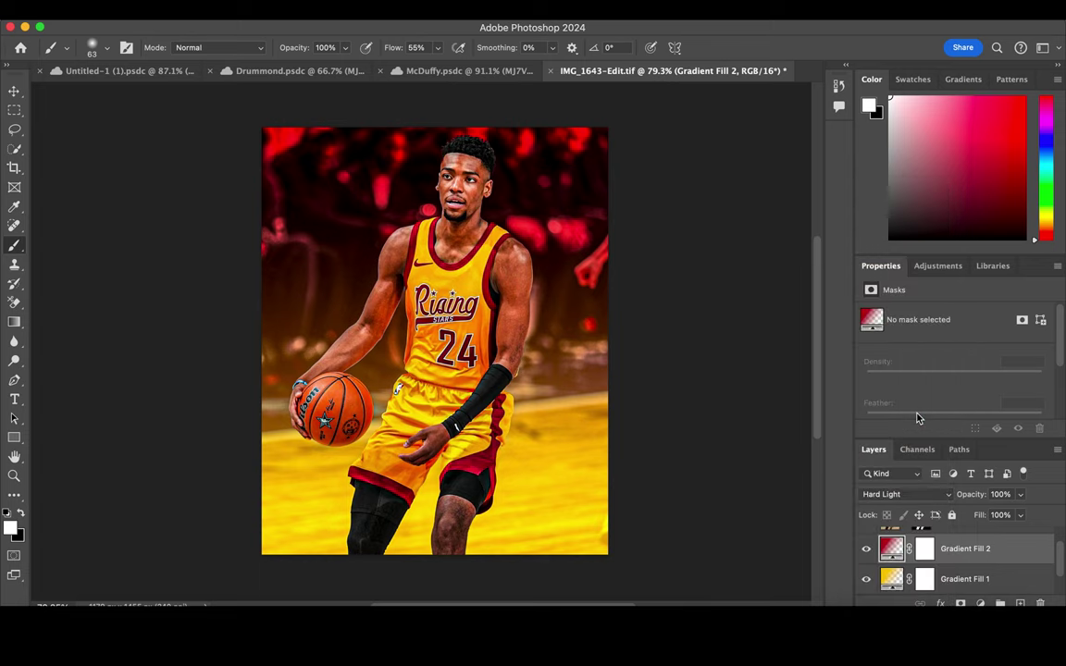
Step: Reopen Gradient Fill 2's settings and drag the red gradient to reposition it
double_click(891, 549)
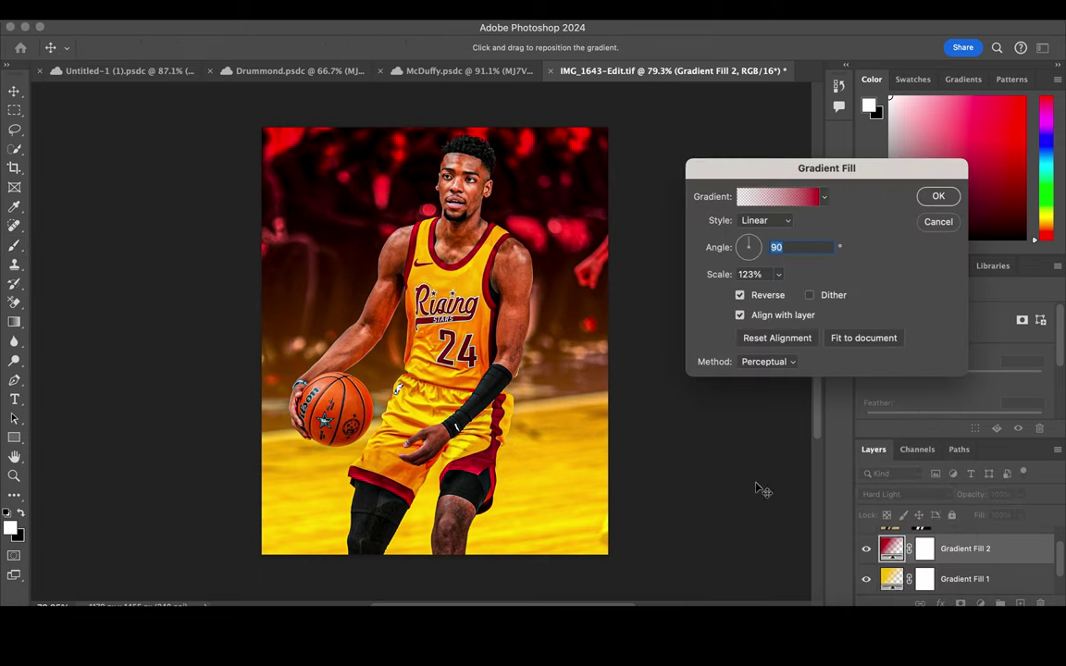
drag(519, 298, 456, 265)
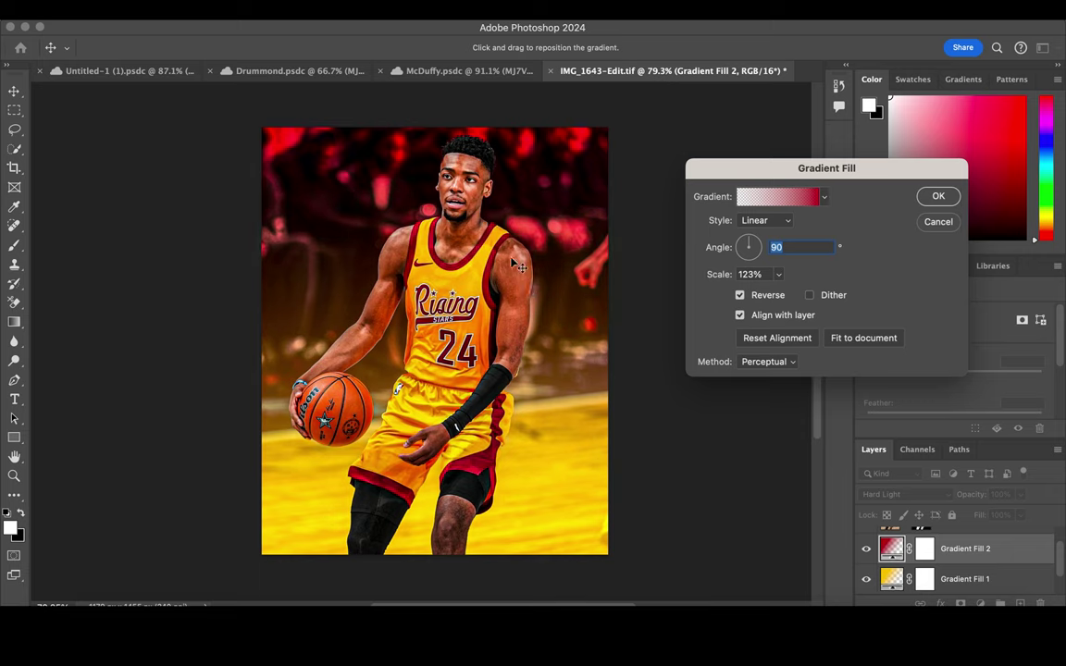
click(937, 197)
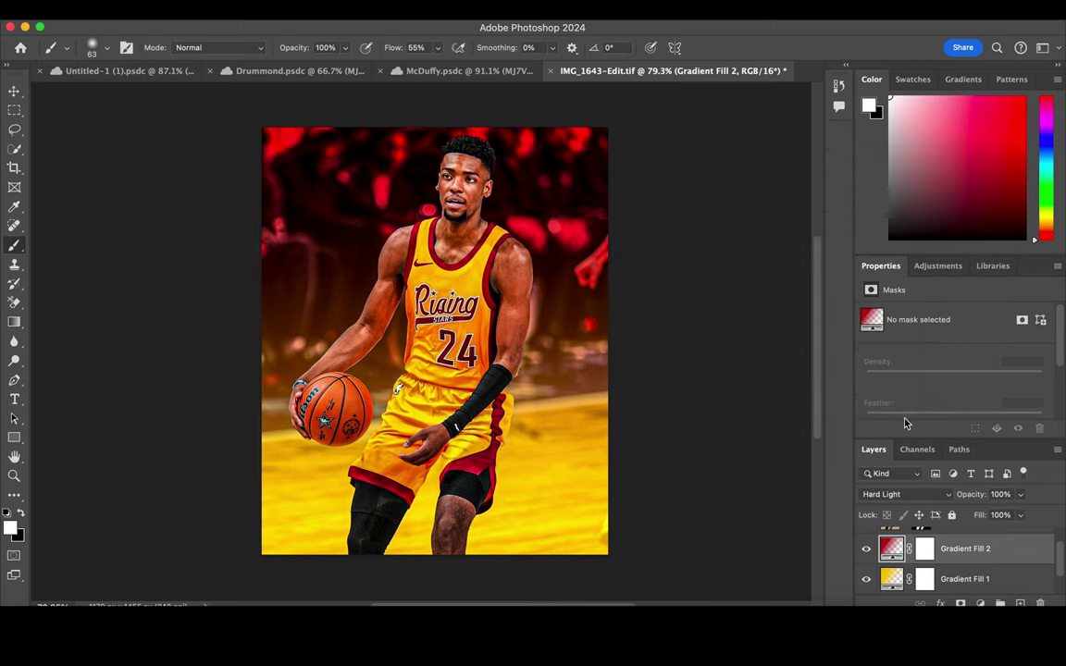
scroll(940, 556, up, 1)
click(922, 543)
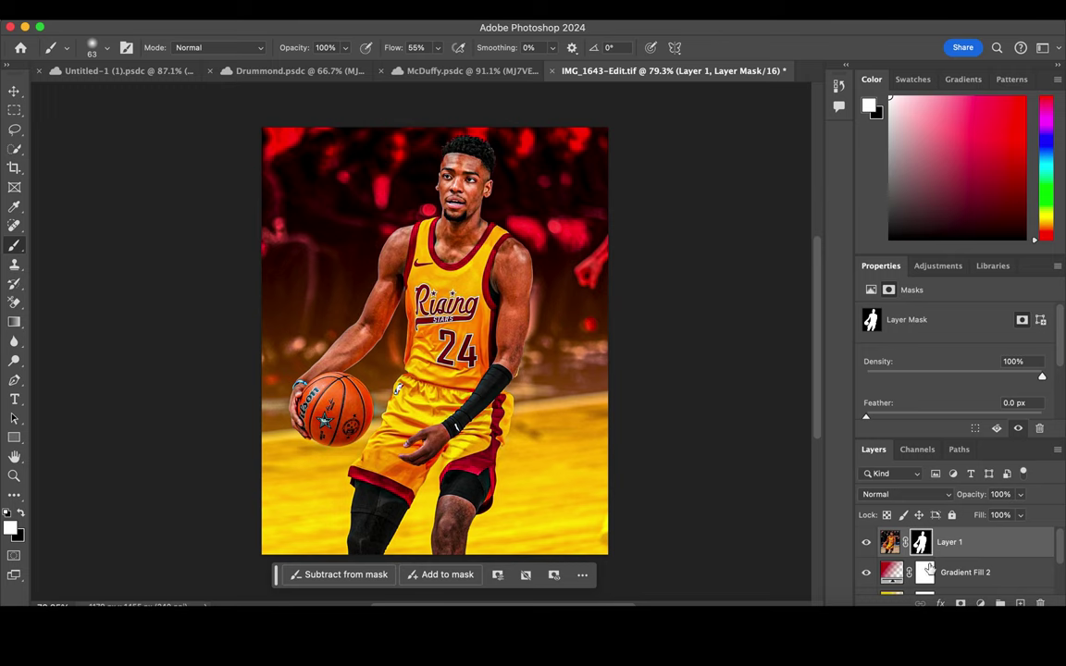
Step: Give Layer 1 an Outer Glow with Overlay blend mode and 59 px size
click(940, 603)
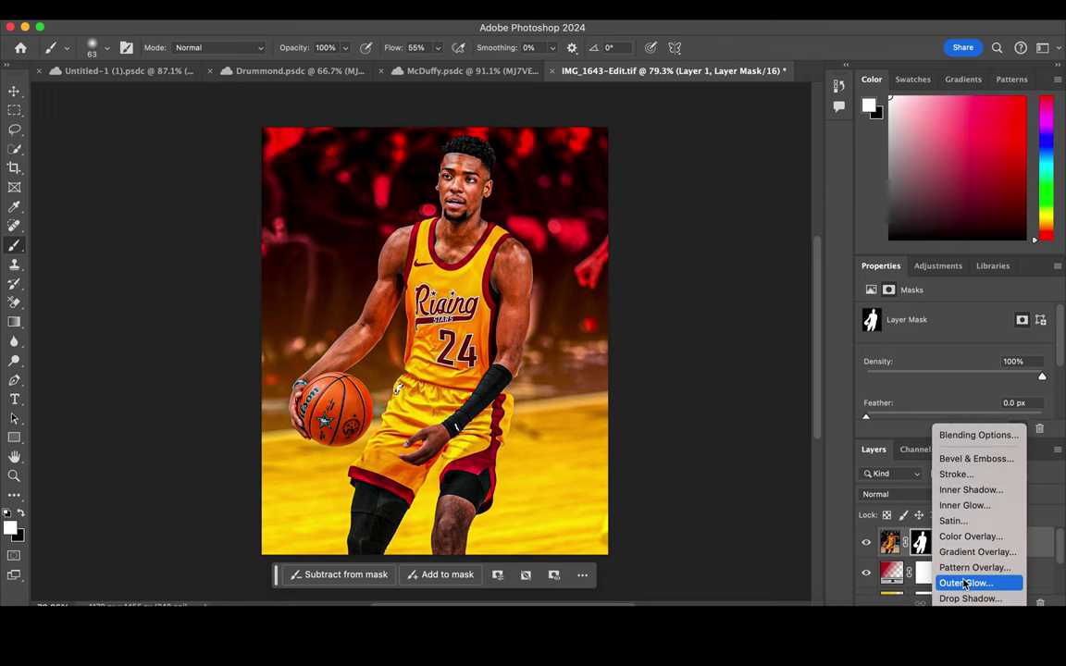
click(837, 437)
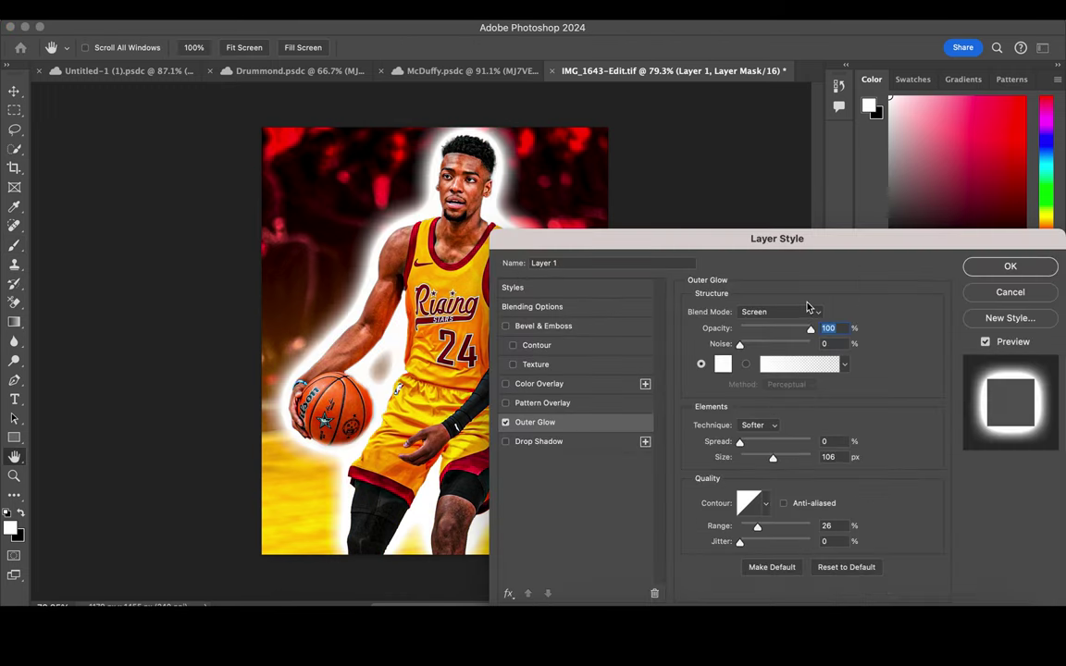
click(807, 310)
click(774, 376)
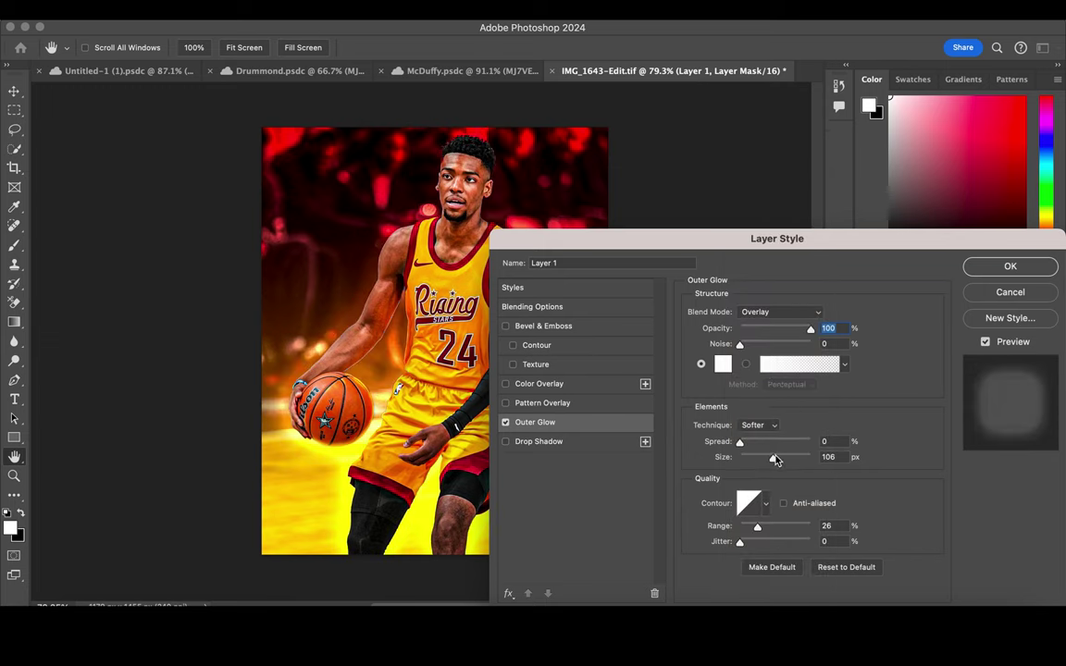
drag(776, 460, 757, 460)
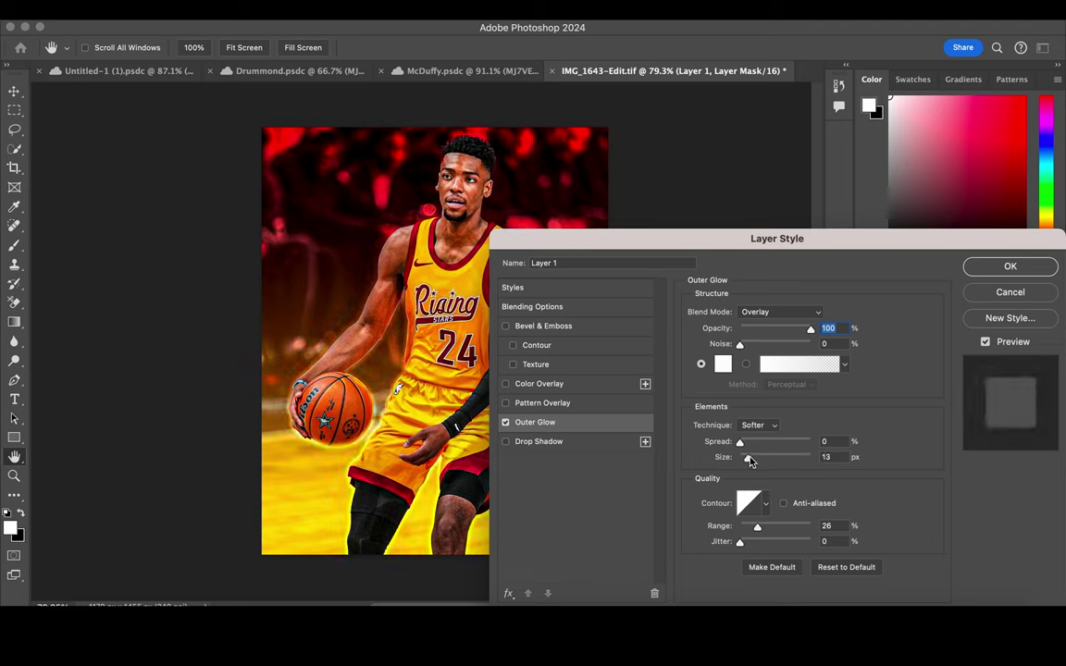
drag(756, 460, 761, 460)
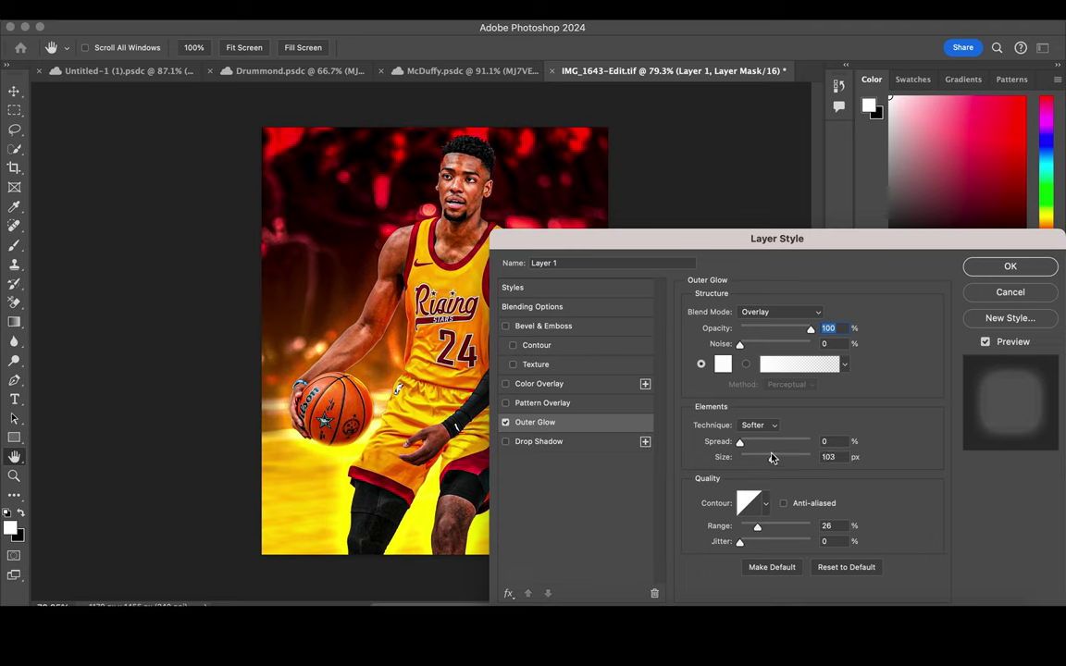
click(761, 460)
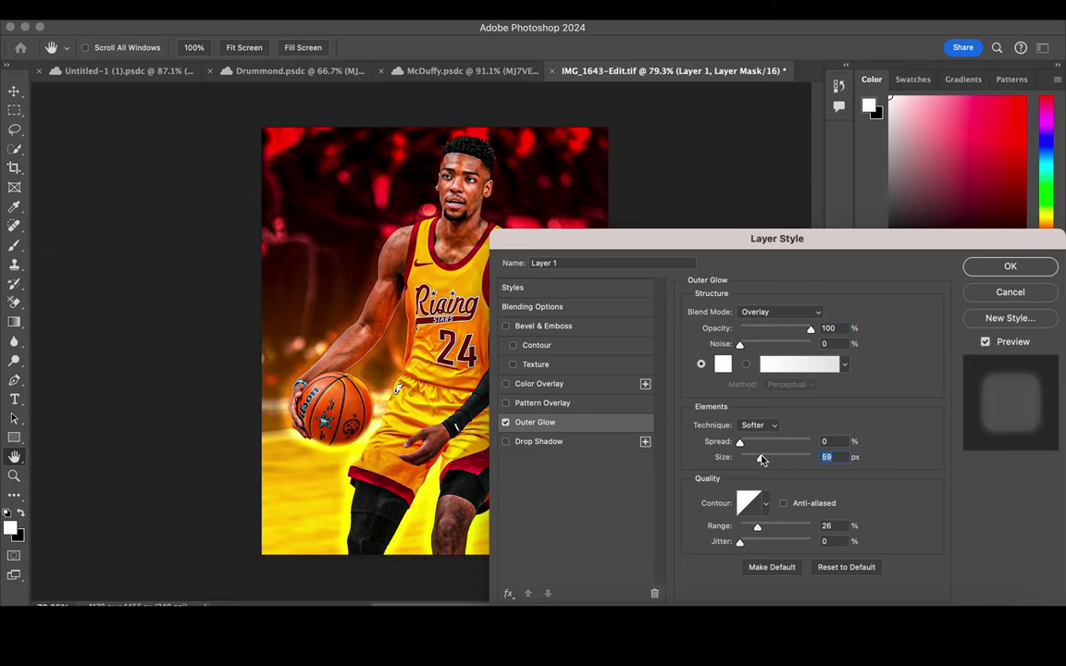
click(1011, 267)
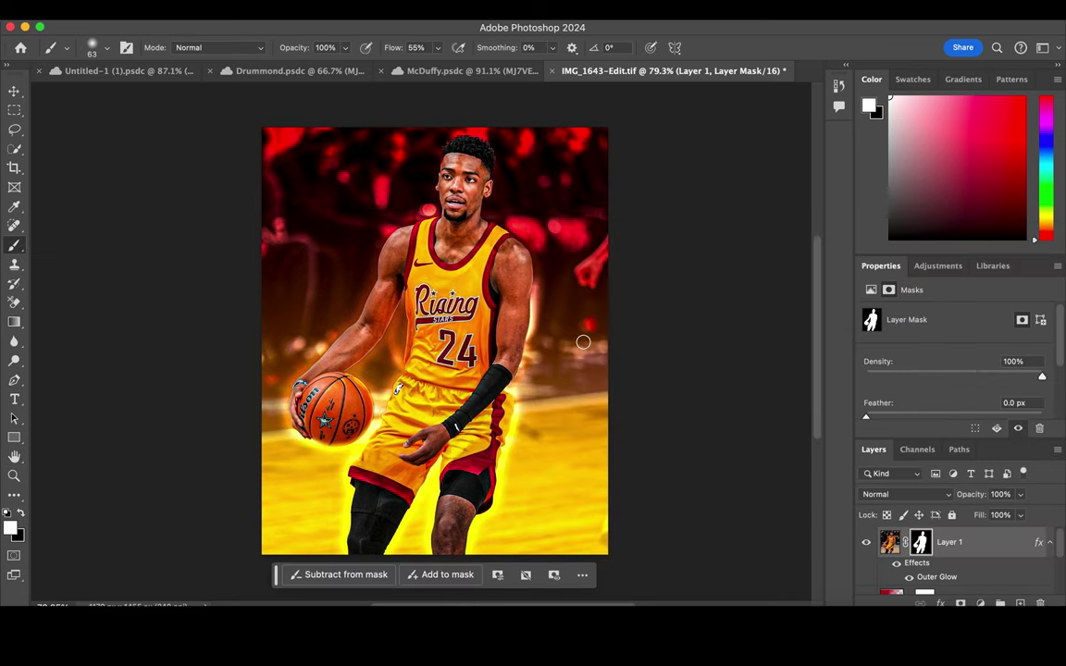
Step: Check the glow up close, then add empty Layer 2 directly above Gradient Fill 1
scroll(554, 304, up, 5)
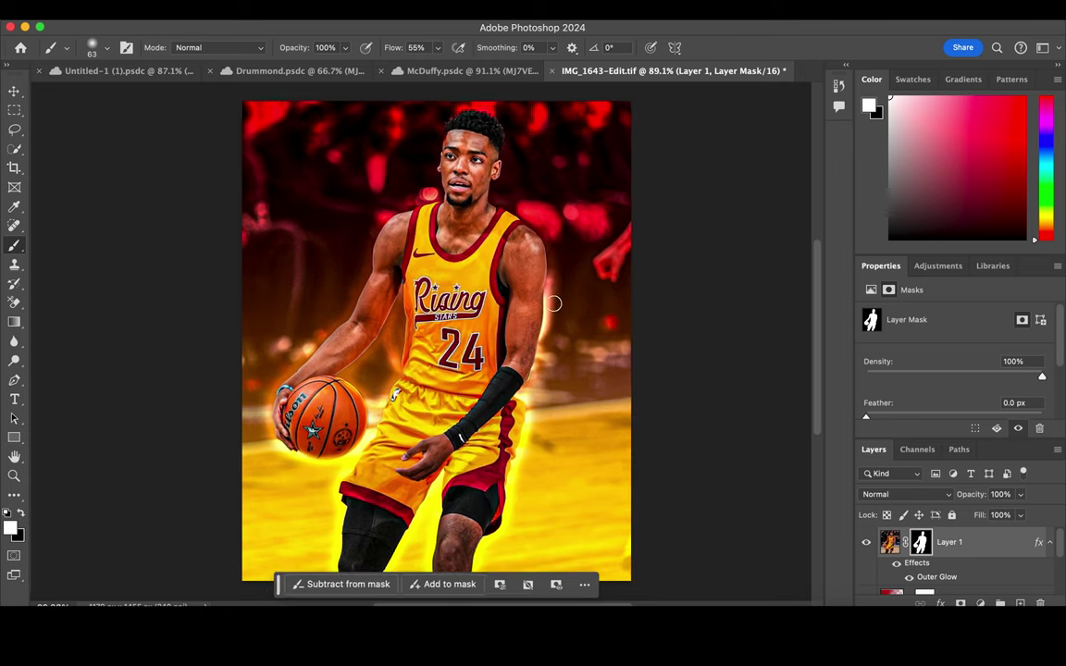
scroll(553, 304, down, 2)
scroll(560, 348, down, 2)
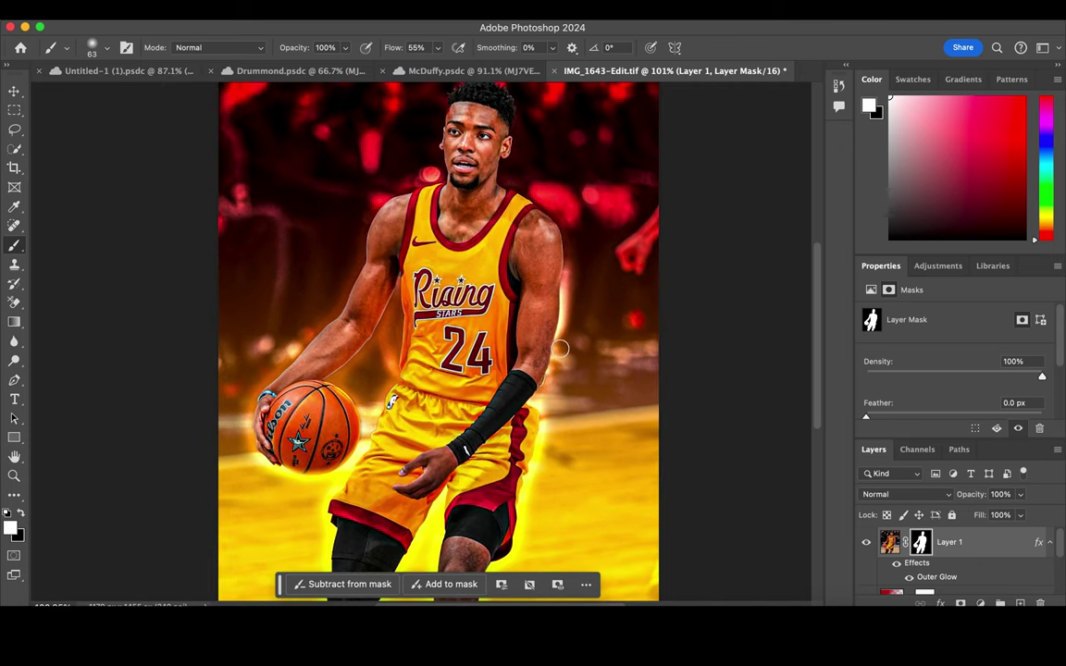
scroll(560, 352, down, 2)
scroll(559, 352, up, 1)
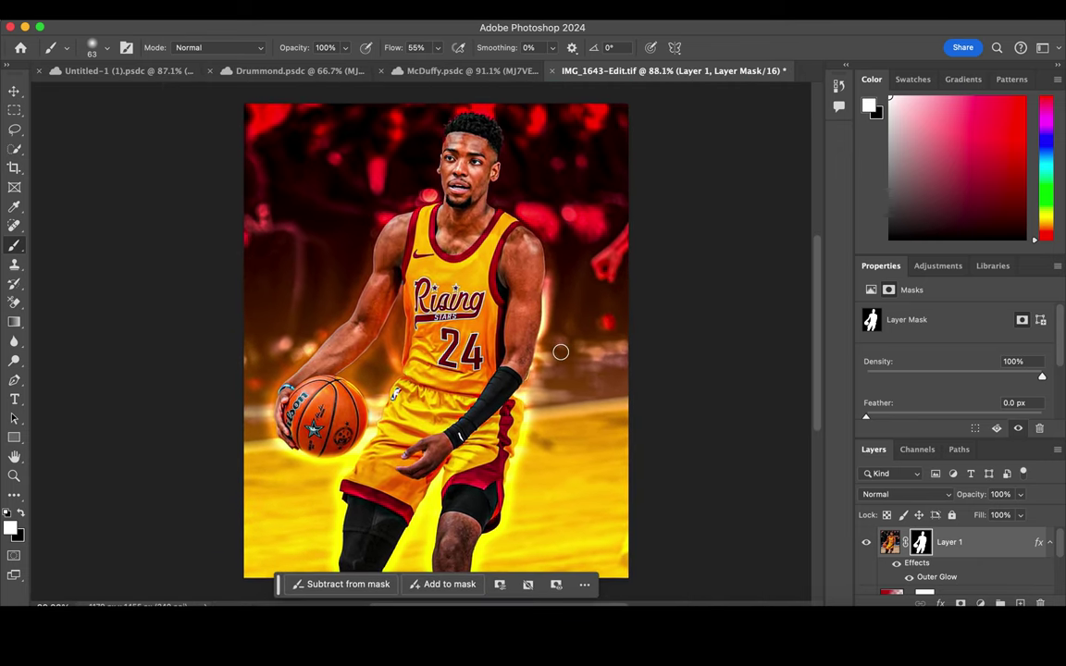
scroll(963, 555, down, 3)
scroll(966, 561, down, 2)
click(966, 554)
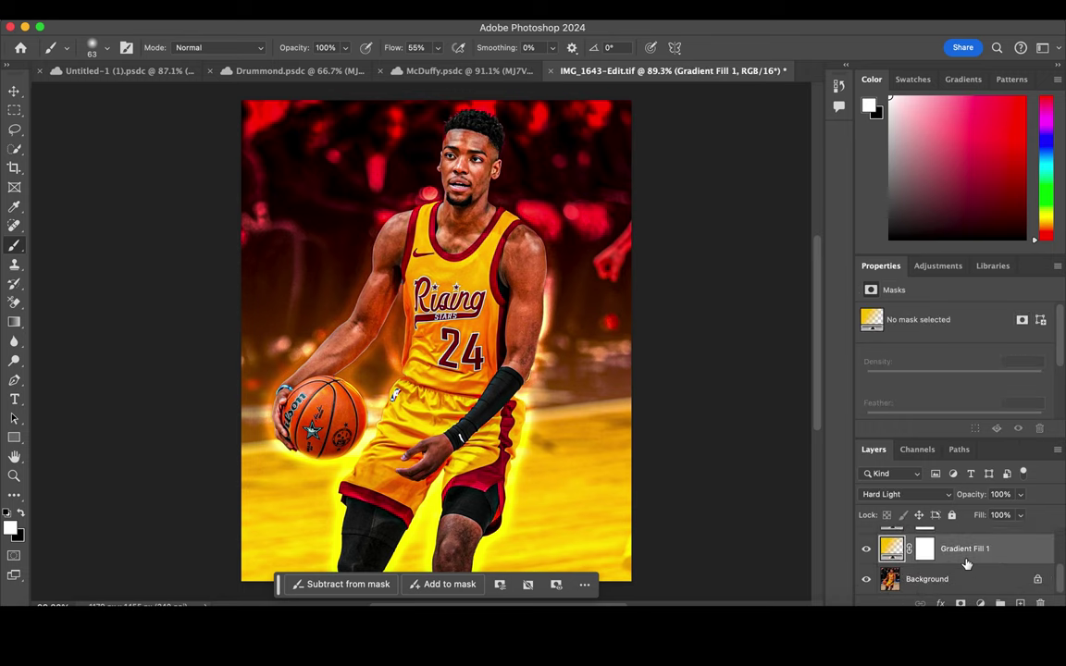
click(1019, 603)
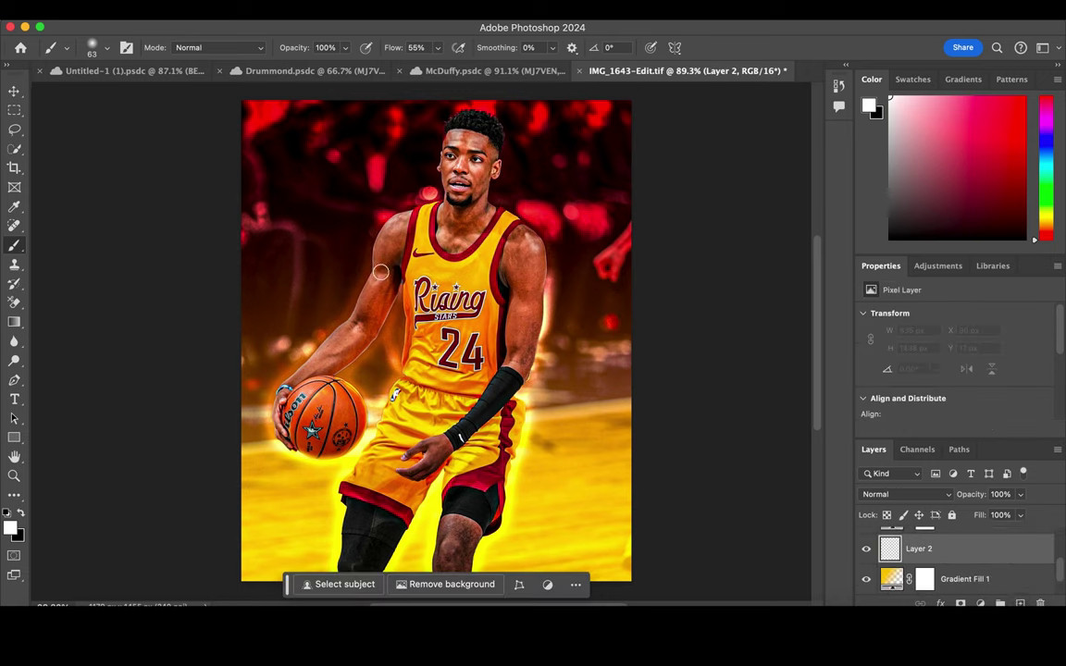
Step: Try brush presets, including the 800 px swirl and Tank Pattern Grunge brushes
click(107, 48)
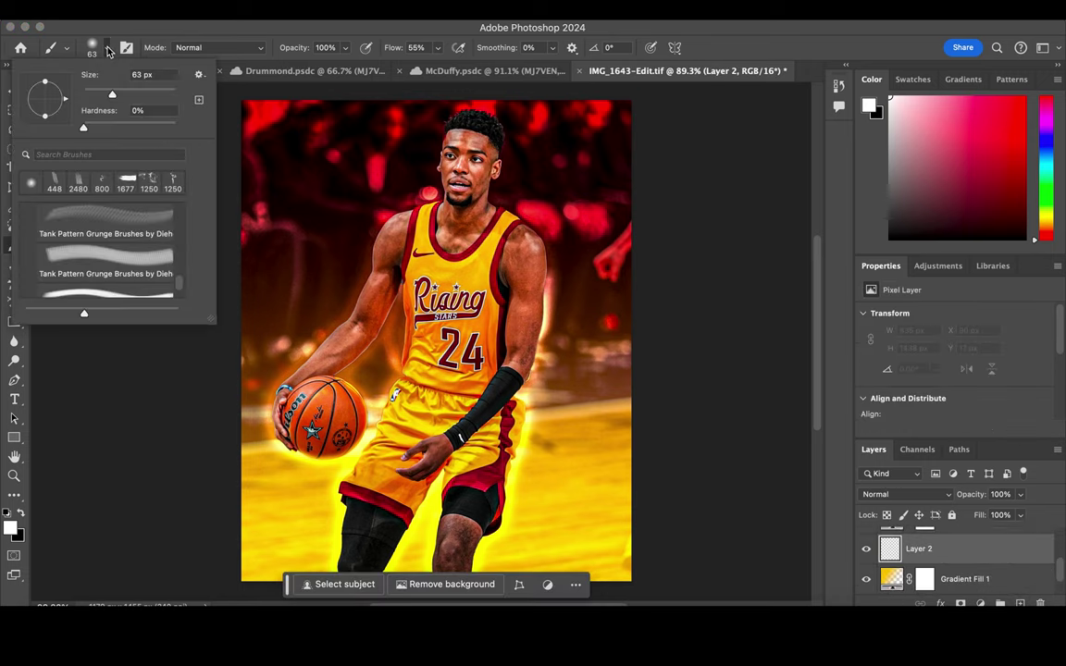
click(100, 181)
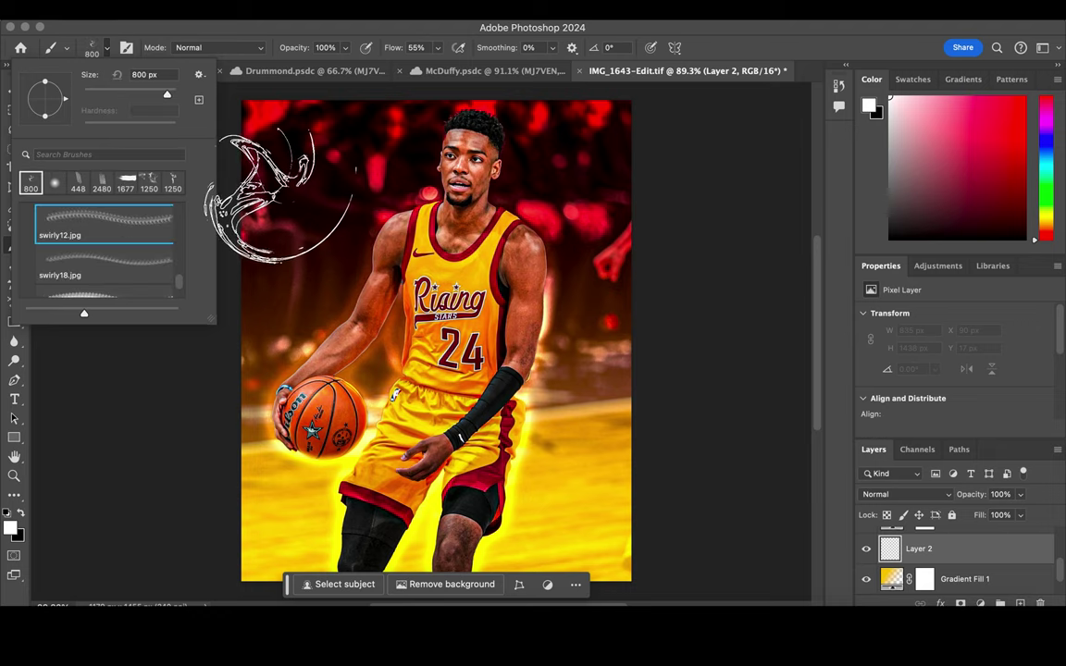
scroll(97, 242, down, 5)
scroll(88, 248, down, 3)
scroll(88, 248, down, 2)
click(88, 248)
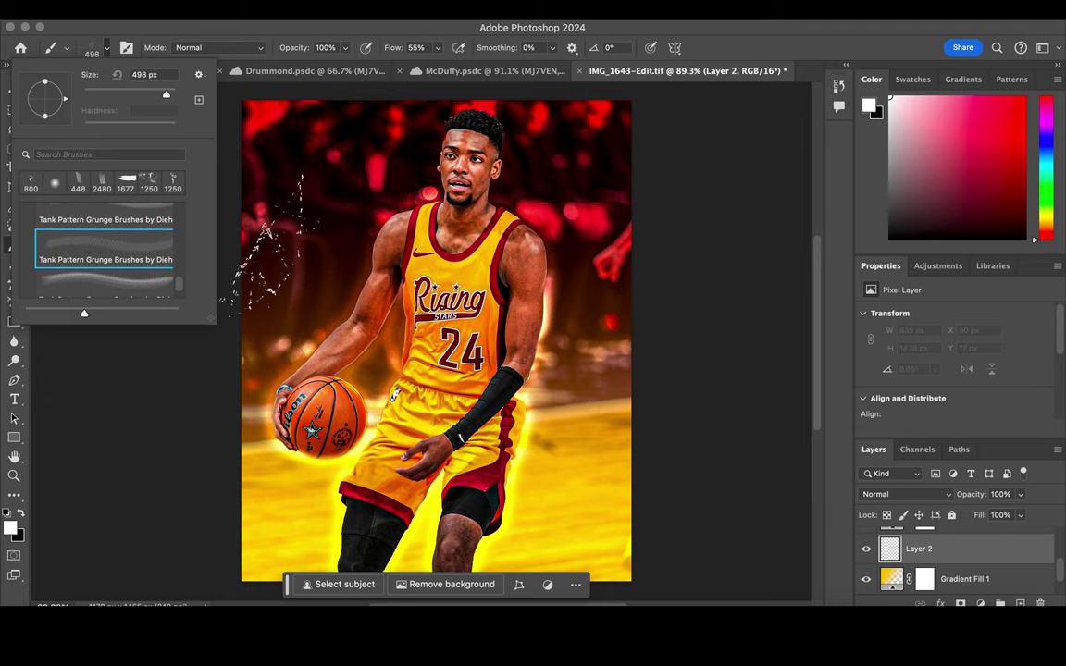
click(86, 222)
scroll(117, 243, up, 1)
click(111, 259)
Step: Pick the acrylic-small5 brush and paint soft glow around the player's shoulders and hip
scroll(138, 260, down, 1)
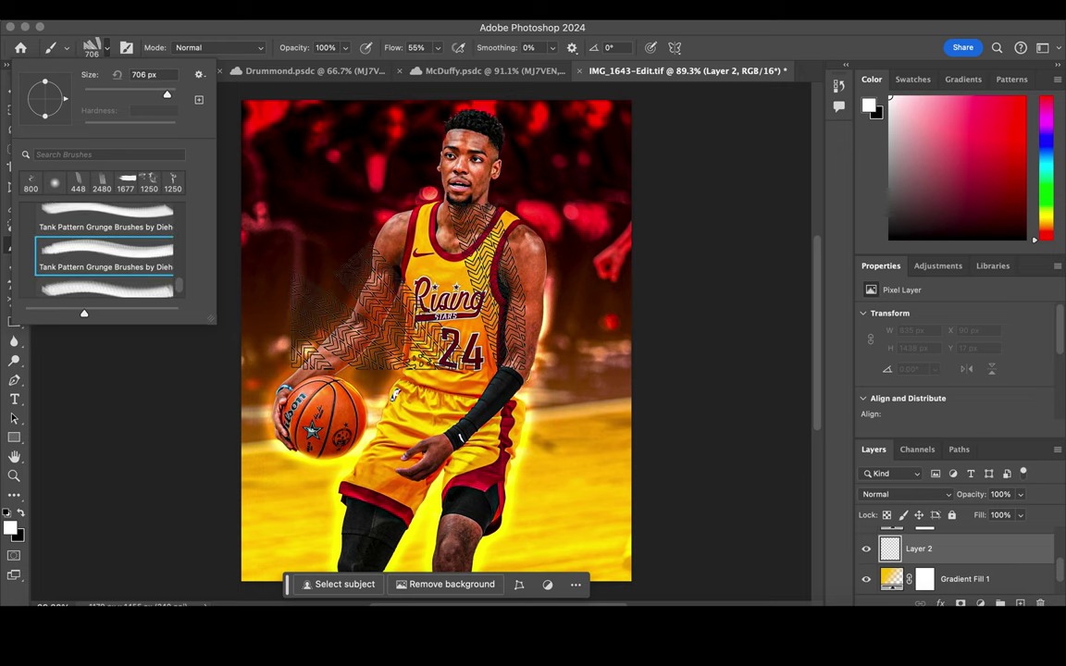
scroll(75, 228, down, 3)
click(76, 228)
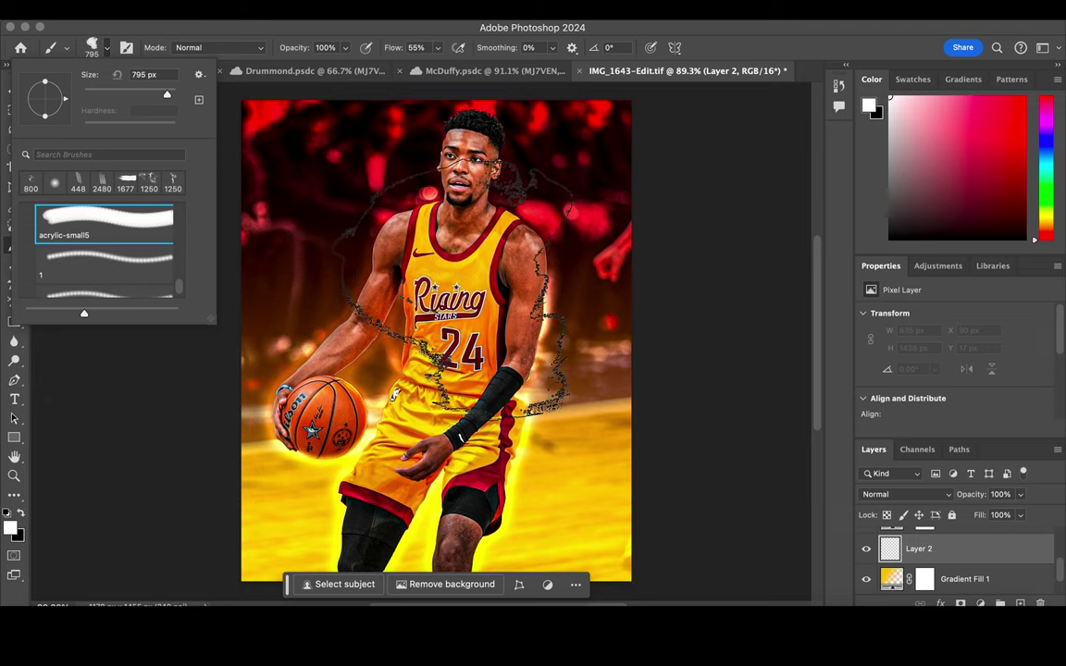
click(463, 278)
click(305, 370)
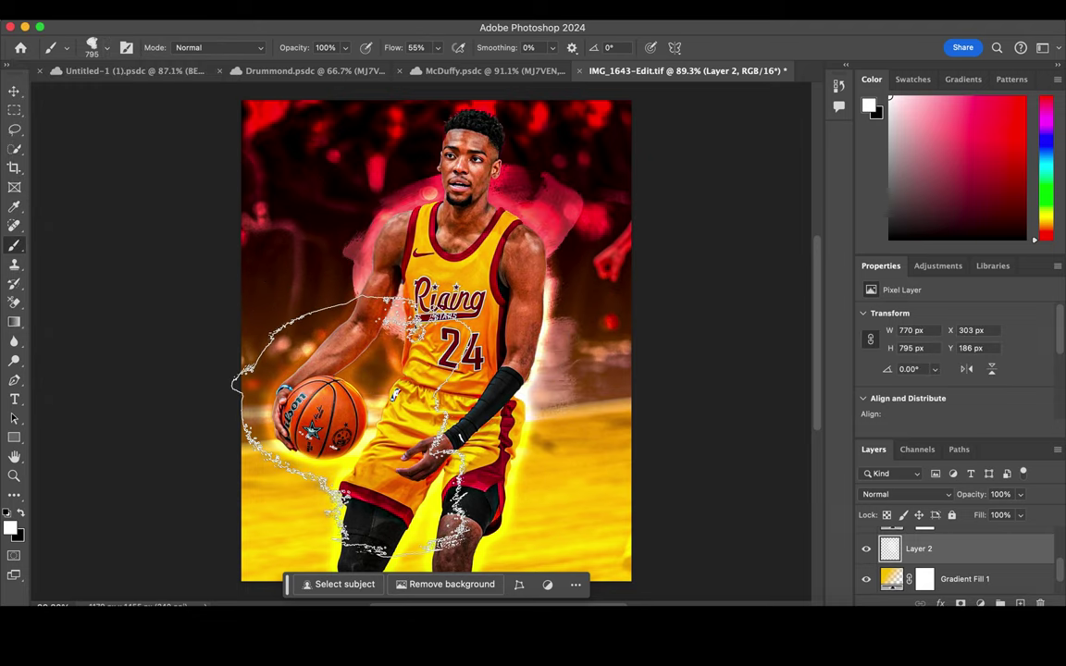
Step: Paint more glow around the player's arm, head, shoulders and sides
click(570, 408)
drag(444, 256, 306, 232)
drag(416, 166, 438, 168)
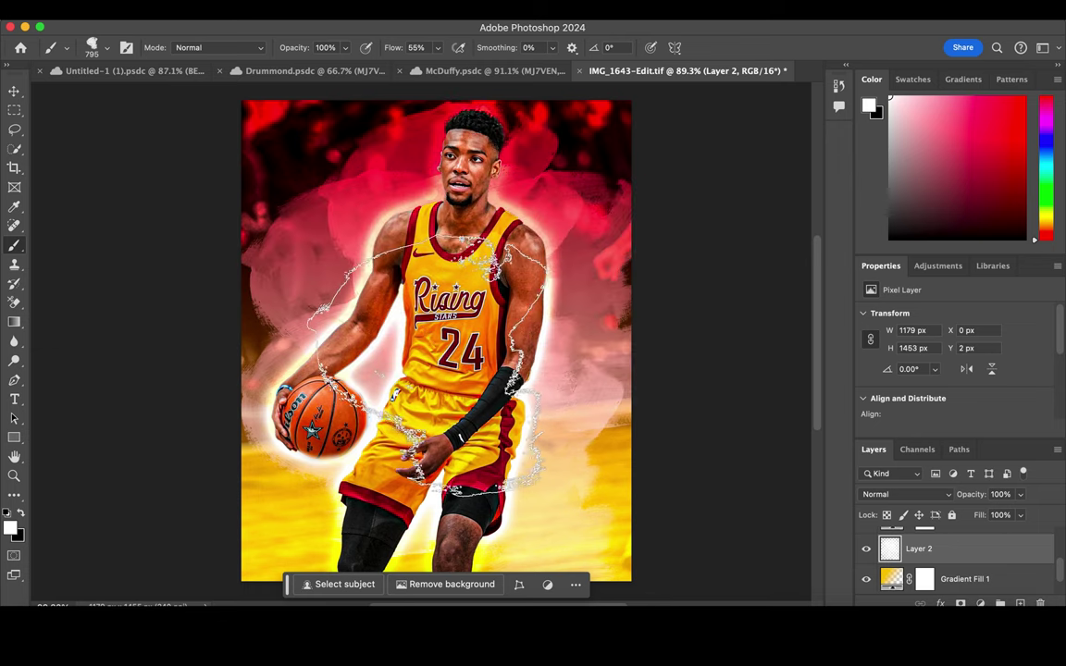
scroll(379, 426, down, 3)
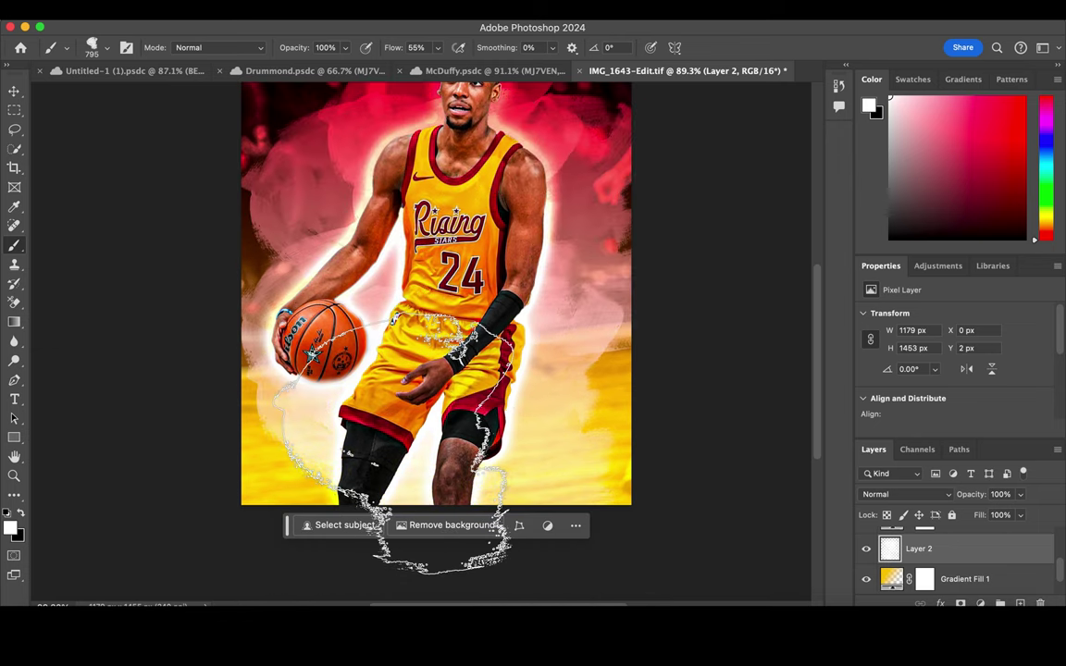
scroll(407, 435, up, 3)
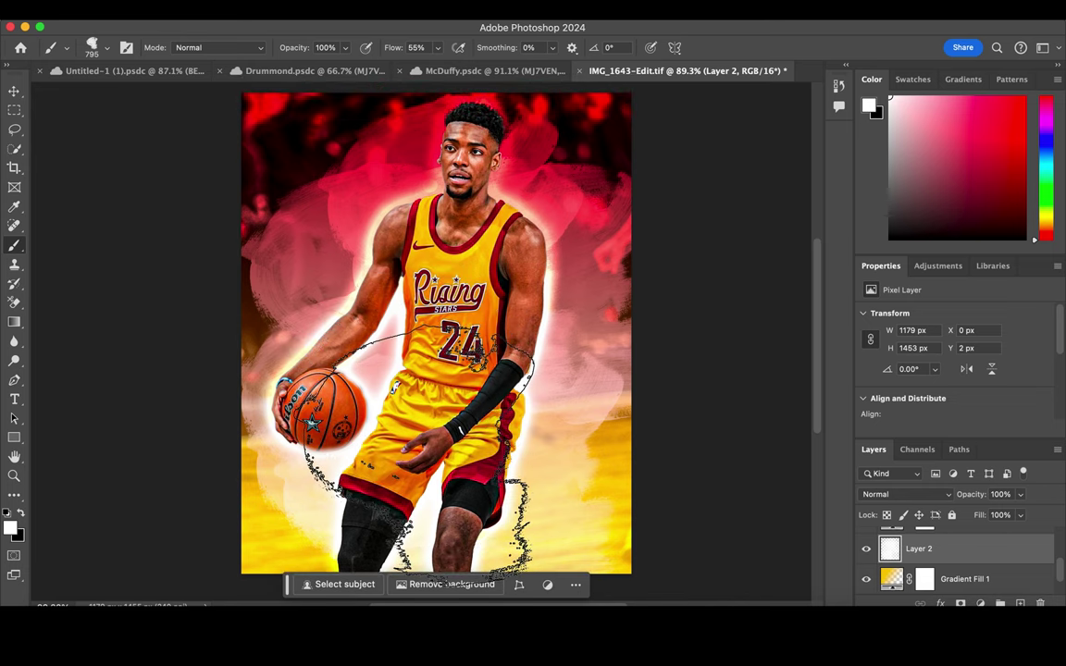
scroll(419, 440, down, 3)
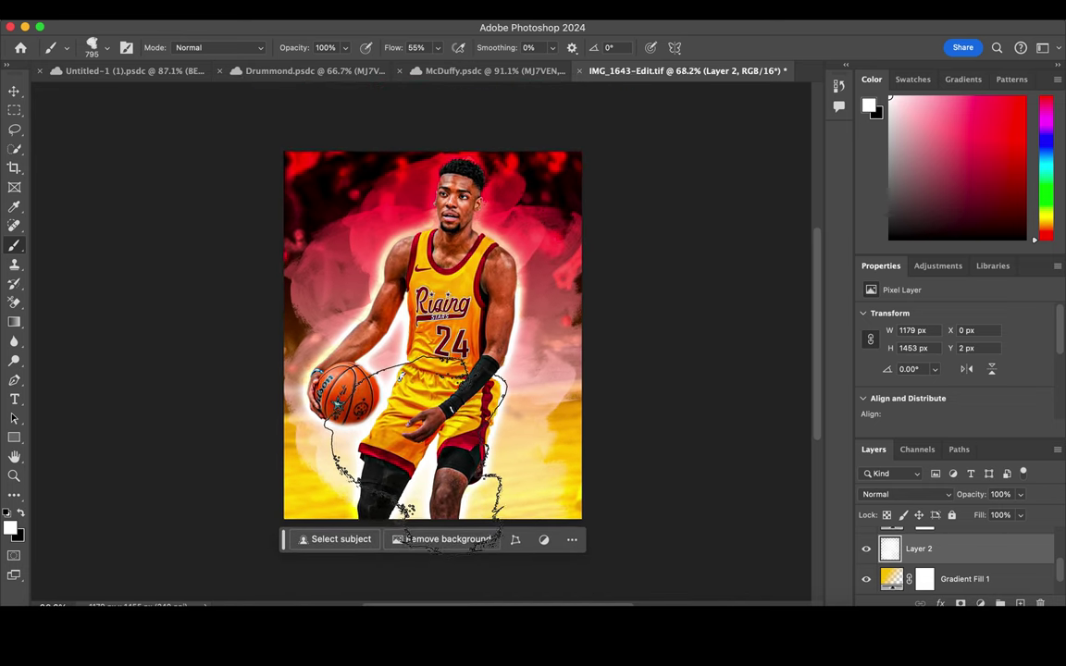
Step: Set Layer 2 to Overlay blending and move it below Gradient Fill 1
click(14, 91)
click(912, 497)
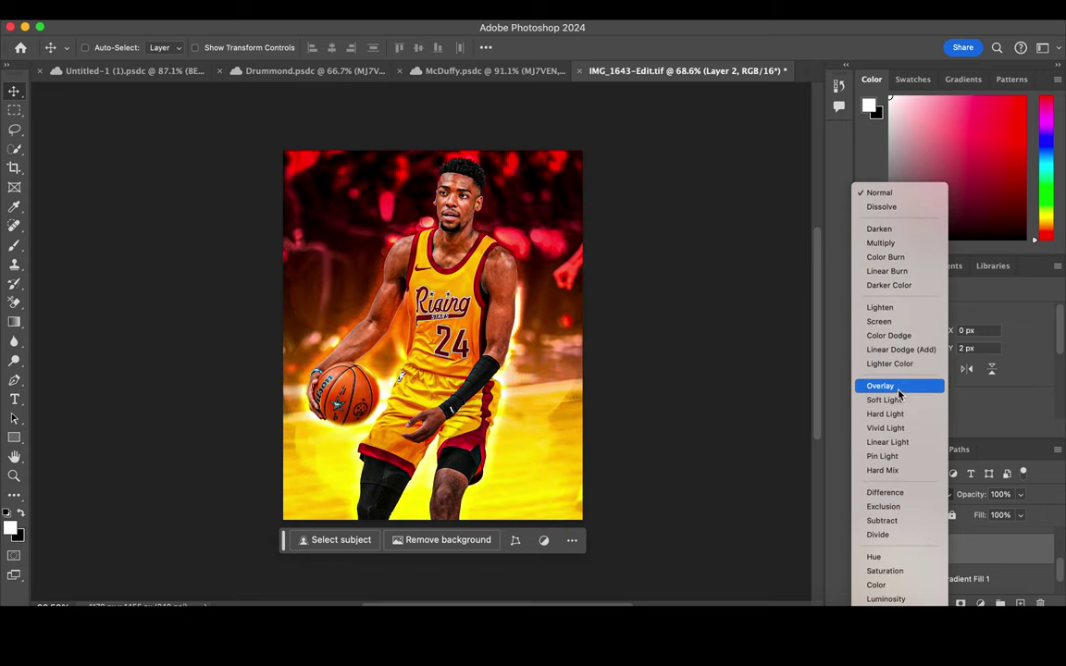
click(884, 386)
drag(935, 555, 924, 593)
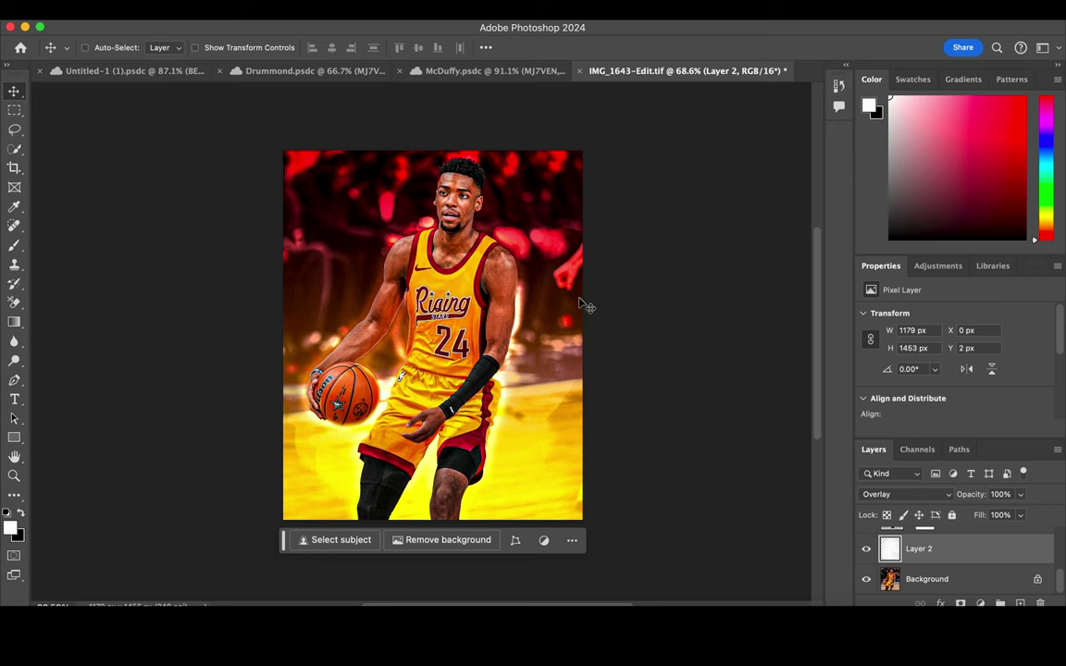
key(ctrl+plus)
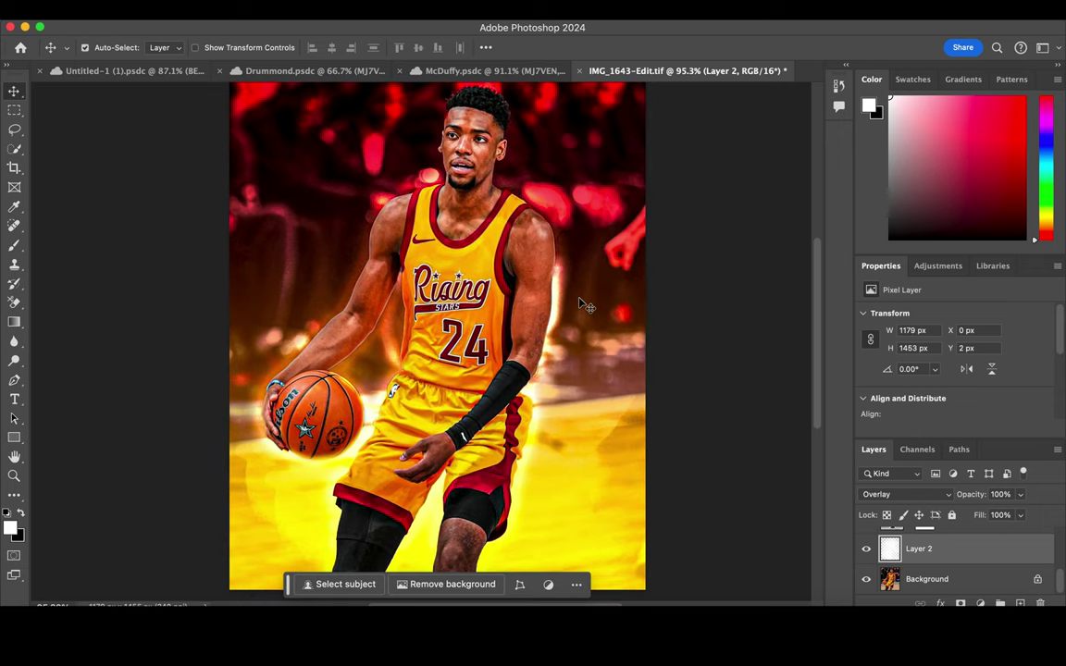
Step: Duplicate the glow layer in Overlay mode and toggle its visibility to compare
key(ctrl+j)
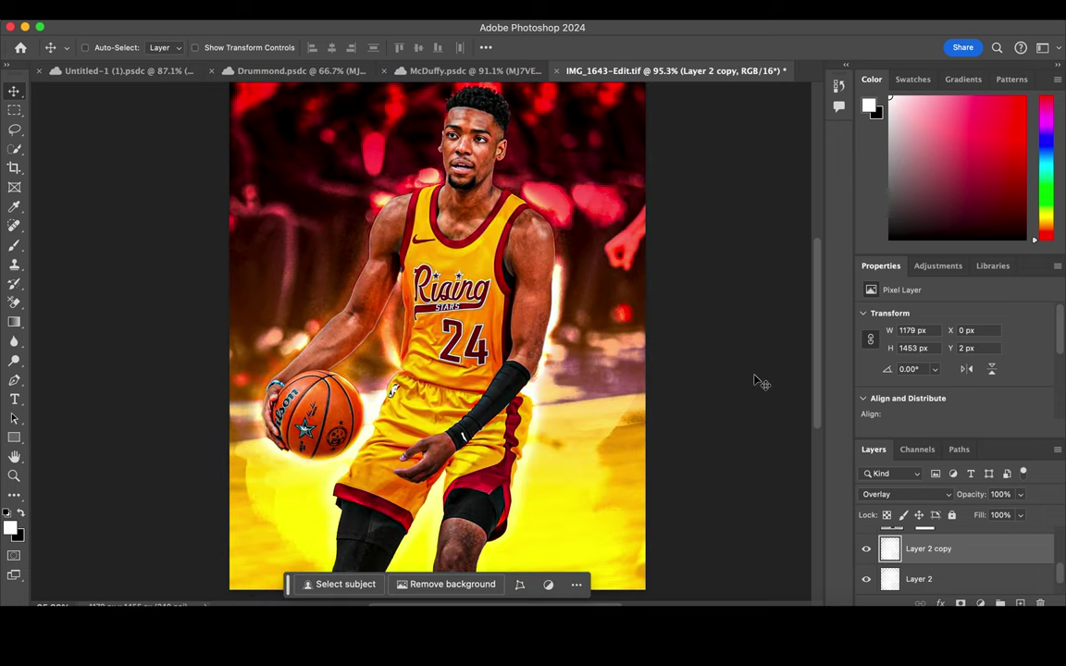
click(881, 499)
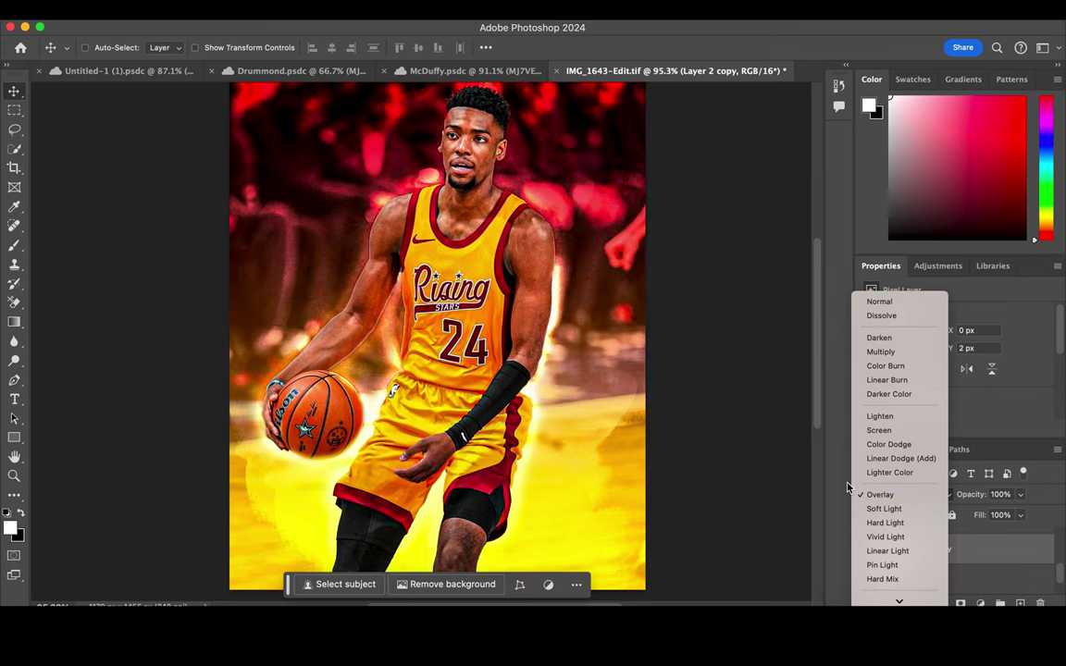
click(832, 475)
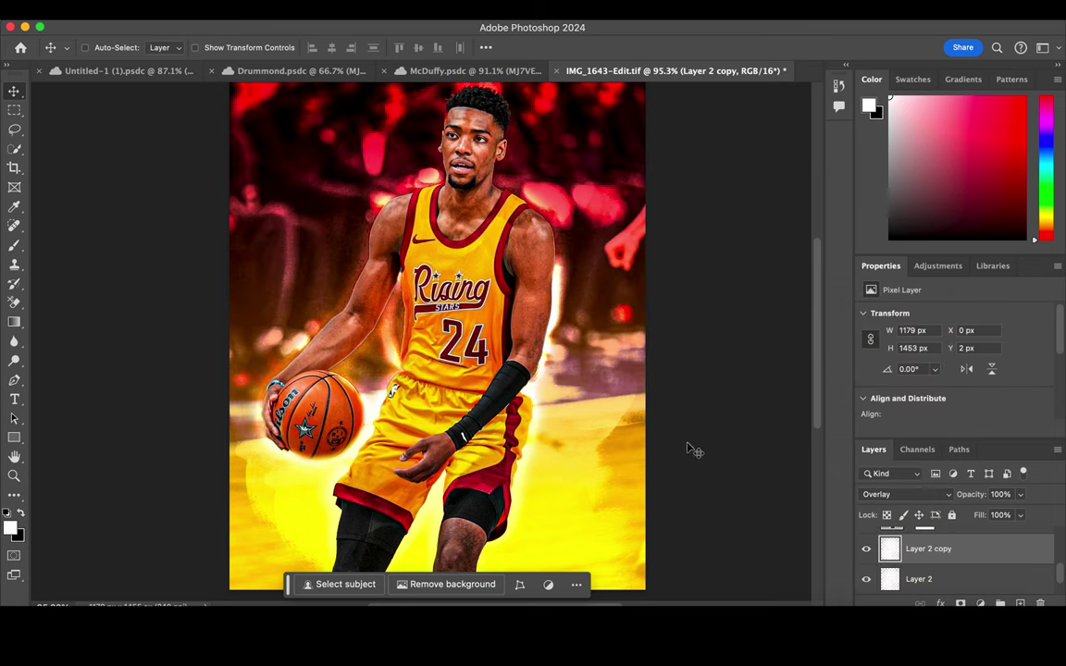
click(867, 549)
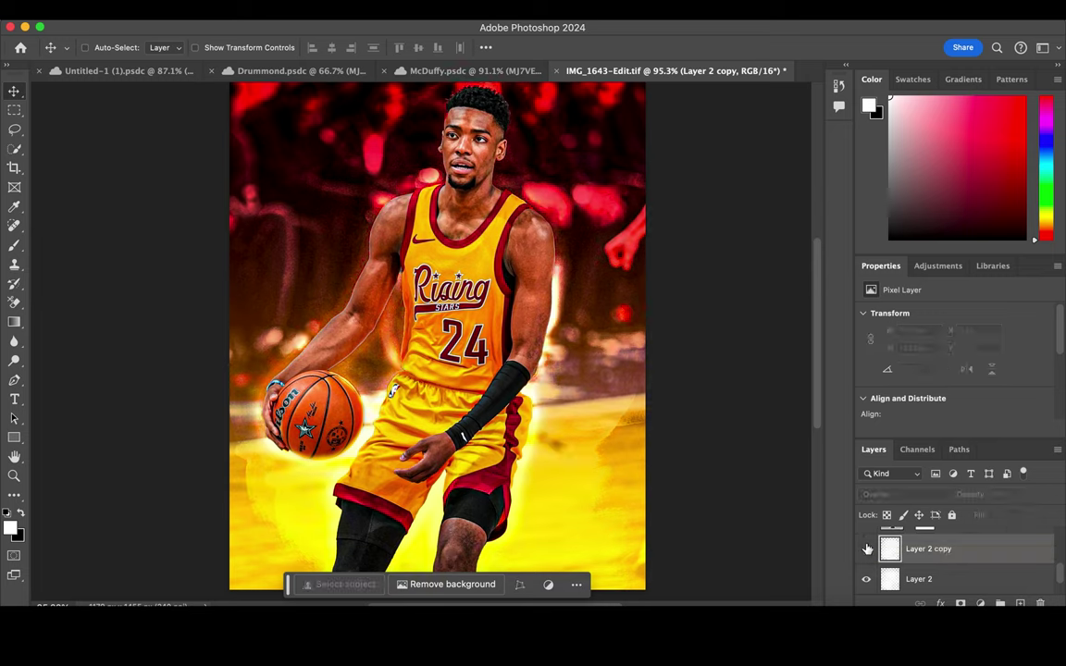
click(866, 549)
click(866, 549)
Step: Delete both glow layers and add a new empty layer
key(Delete)
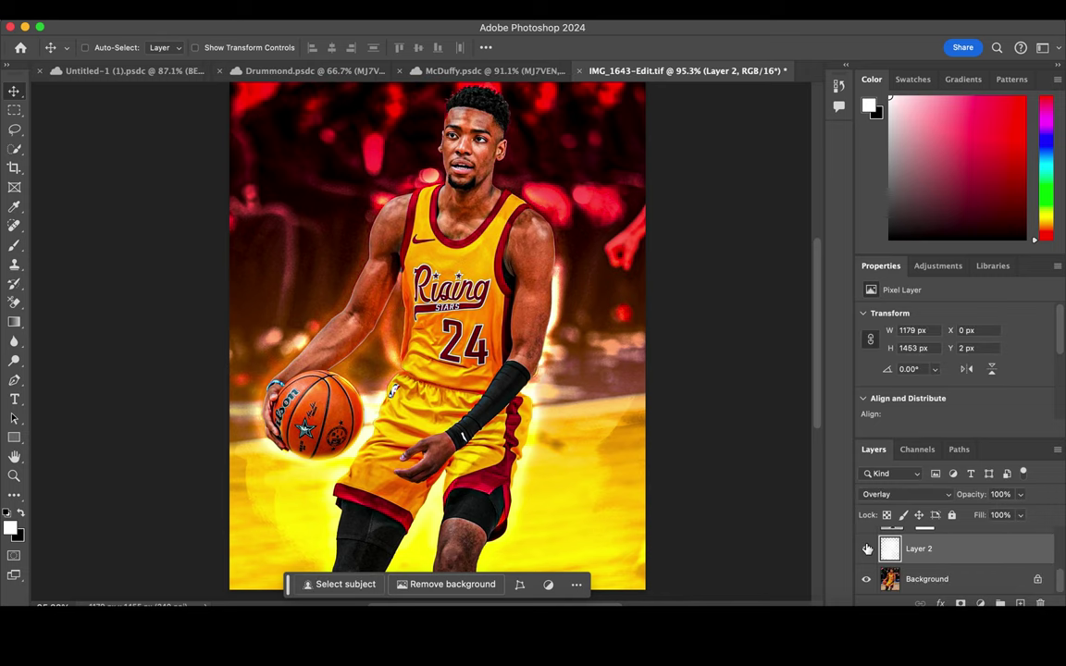
key(Delete)
click(1018, 603)
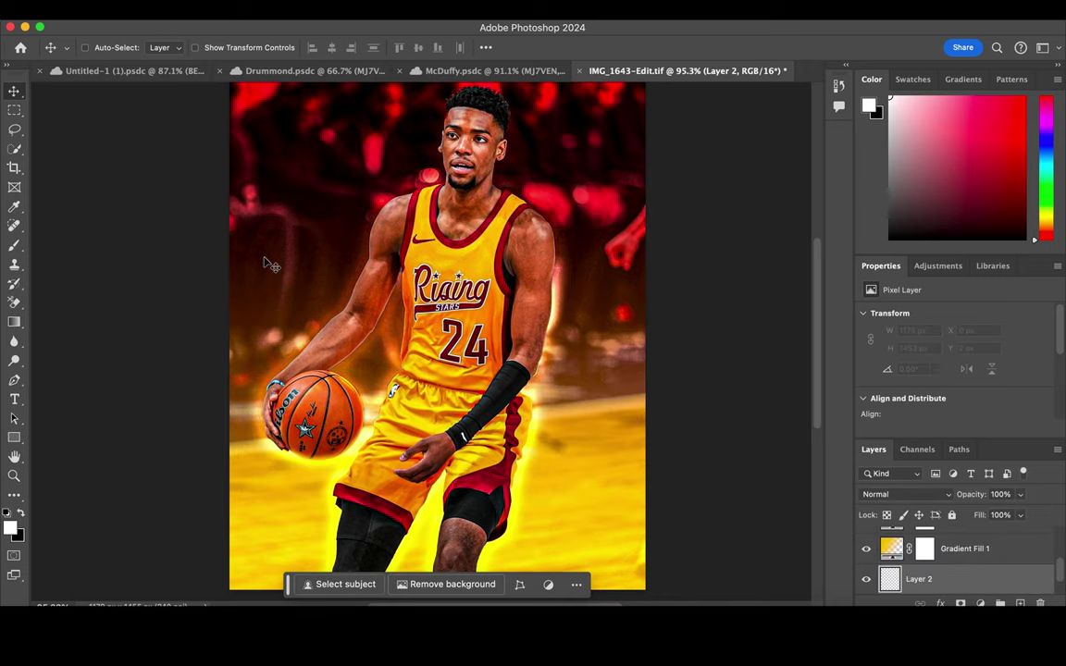
Step: Stamp one 2000 px swirl brush 4 ring around the player's upper body
click(14, 246)
click(93, 46)
scroll(92, 264, down, 2)
click(92, 242)
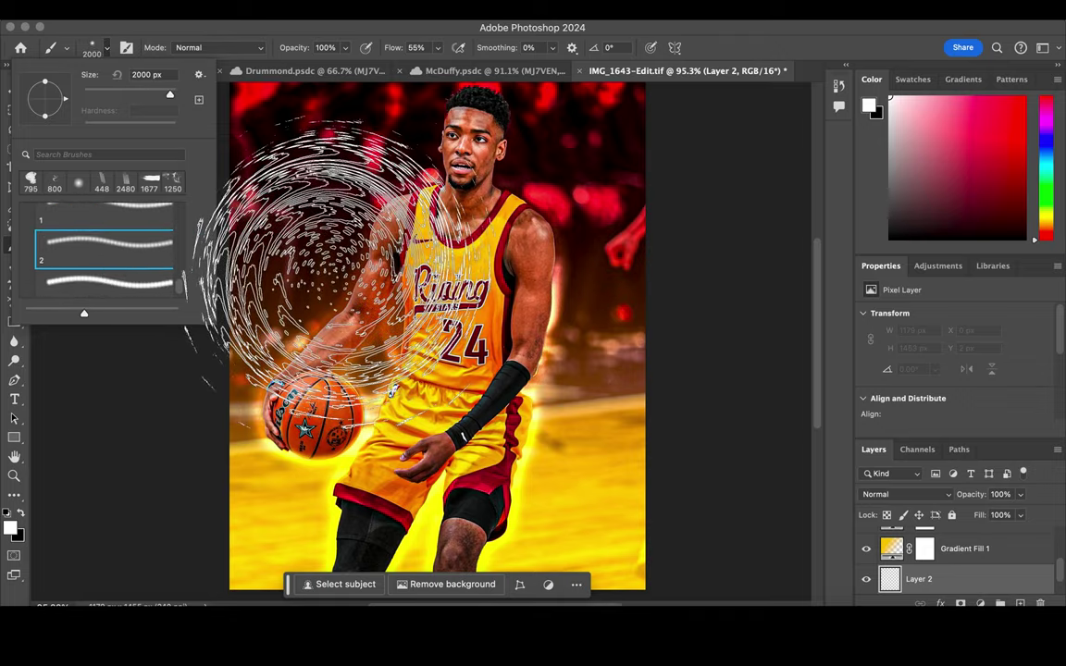
scroll(138, 250, down, 1)
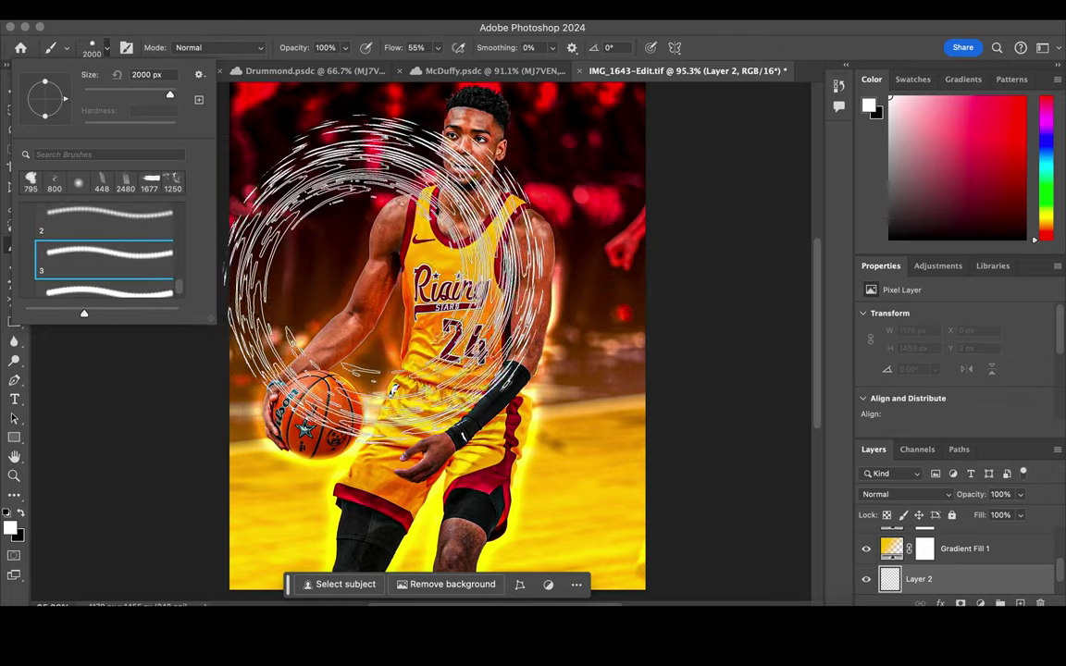
click(174, 283)
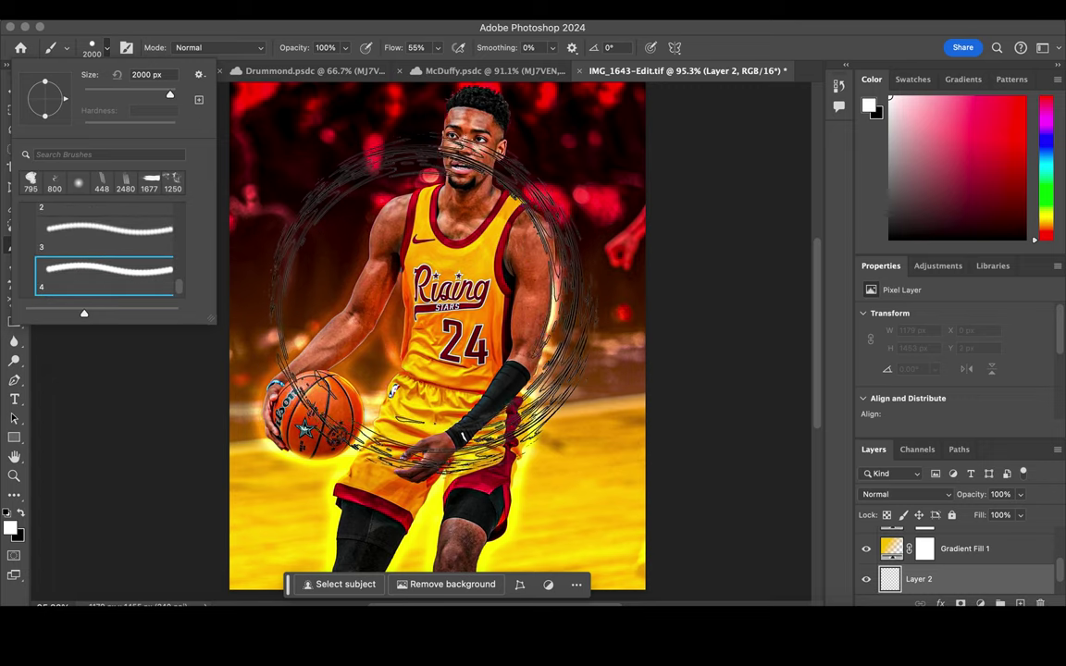
click(443, 282)
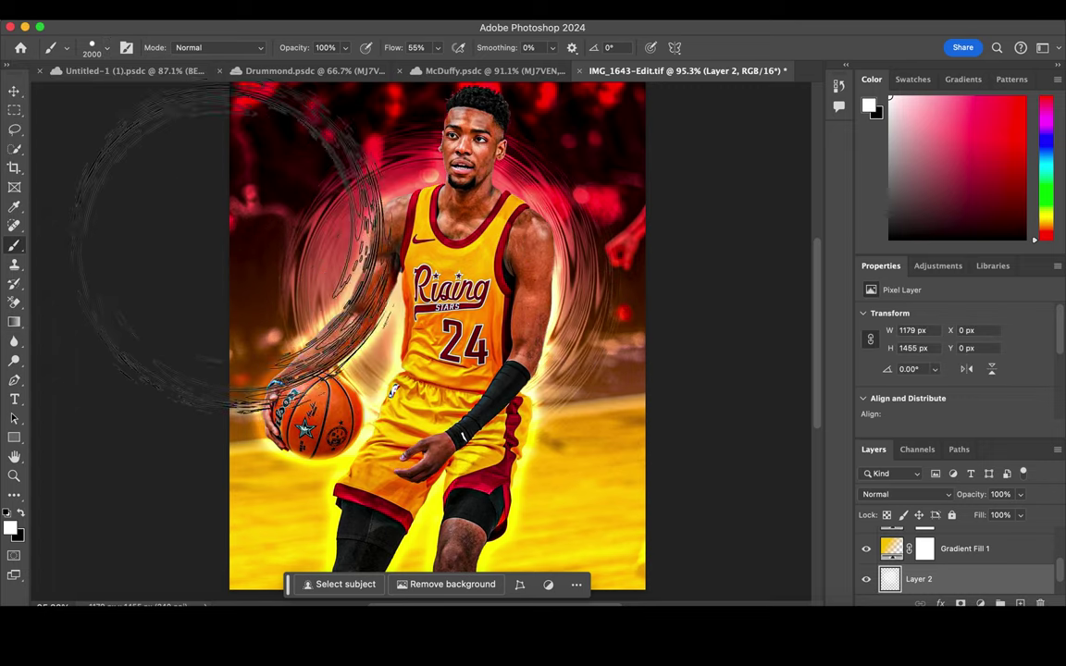
click(16, 90)
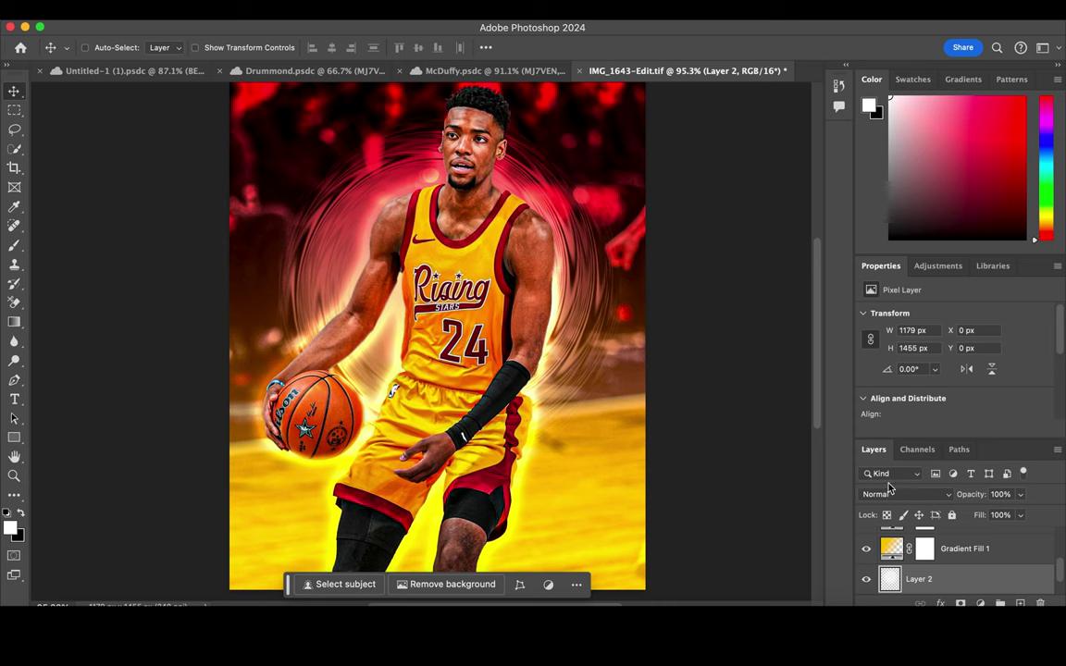
Step: Set Layer 2's blend mode to Dissolve for a grainy swirl halo
click(893, 494)
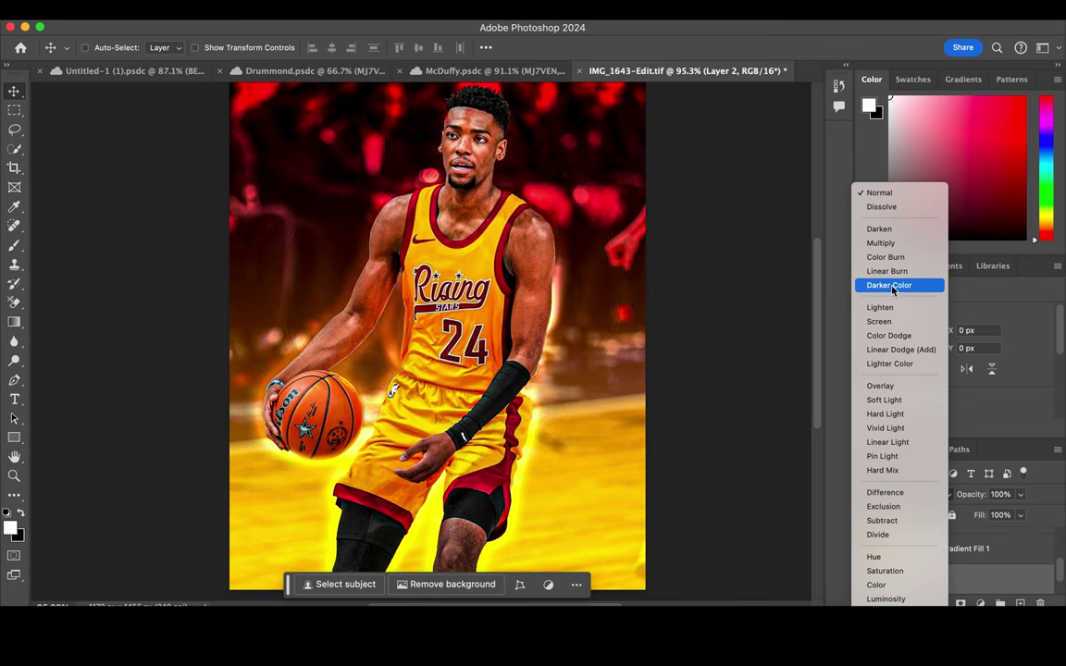
click(884, 206)
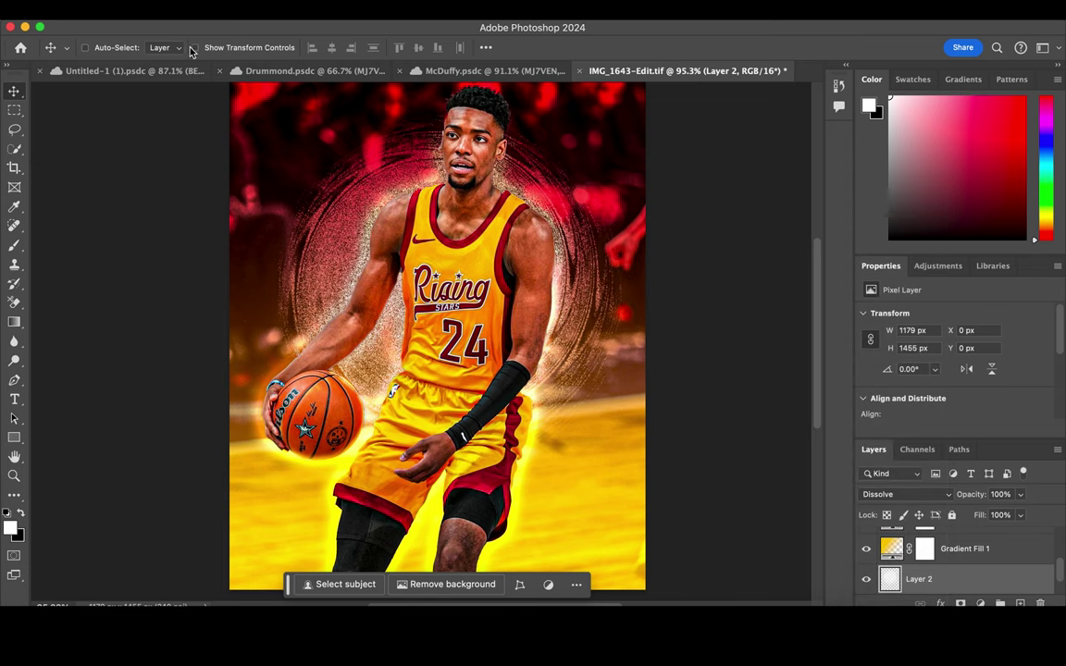
click(195, 47)
scroll(537, 359, down, 2)
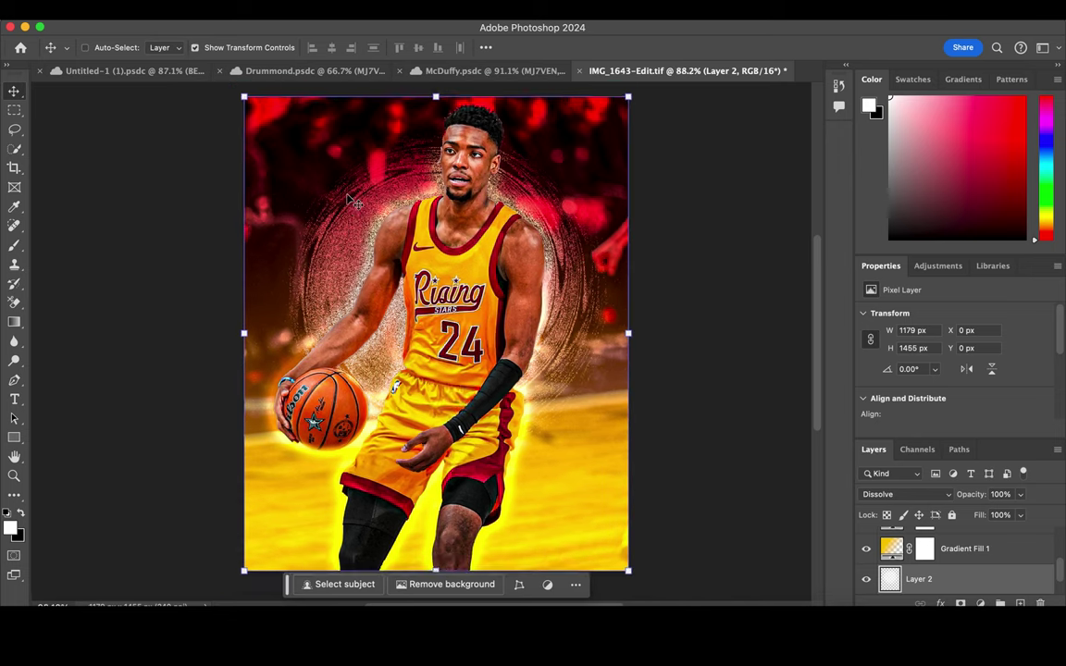
Step: Scale the swirl layer to 1313 × 1621 px and move it to X -39, Y 38
scroll(537, 359, down, 2)
drag(572, 508, 602, 546)
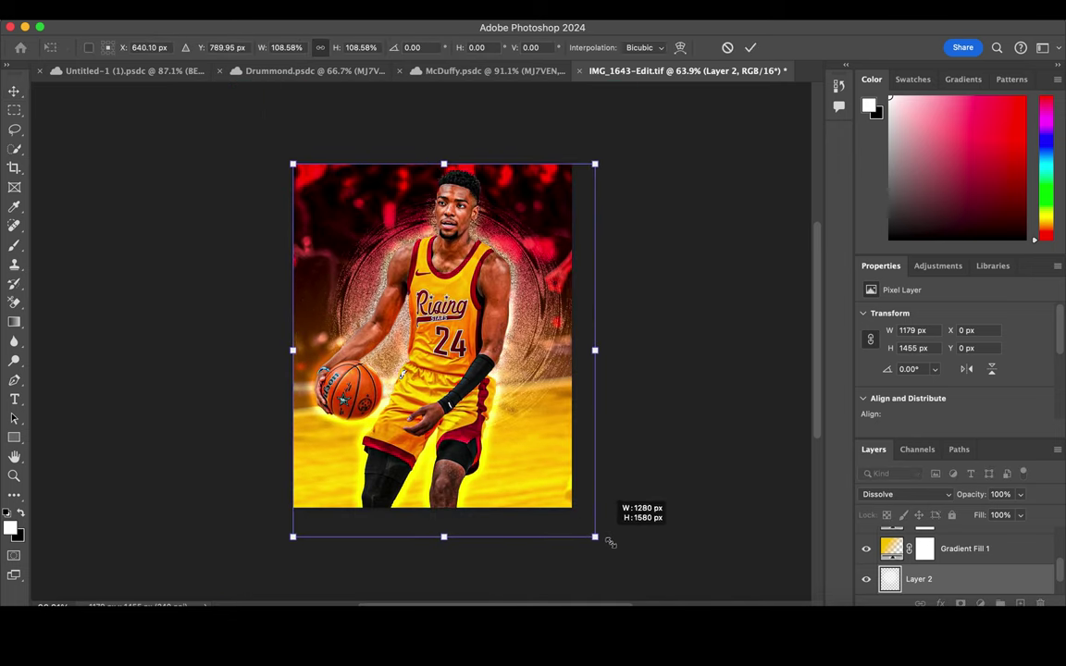
key(Return)
drag(542, 416, 525, 416)
scroll(525, 416, up, 3)
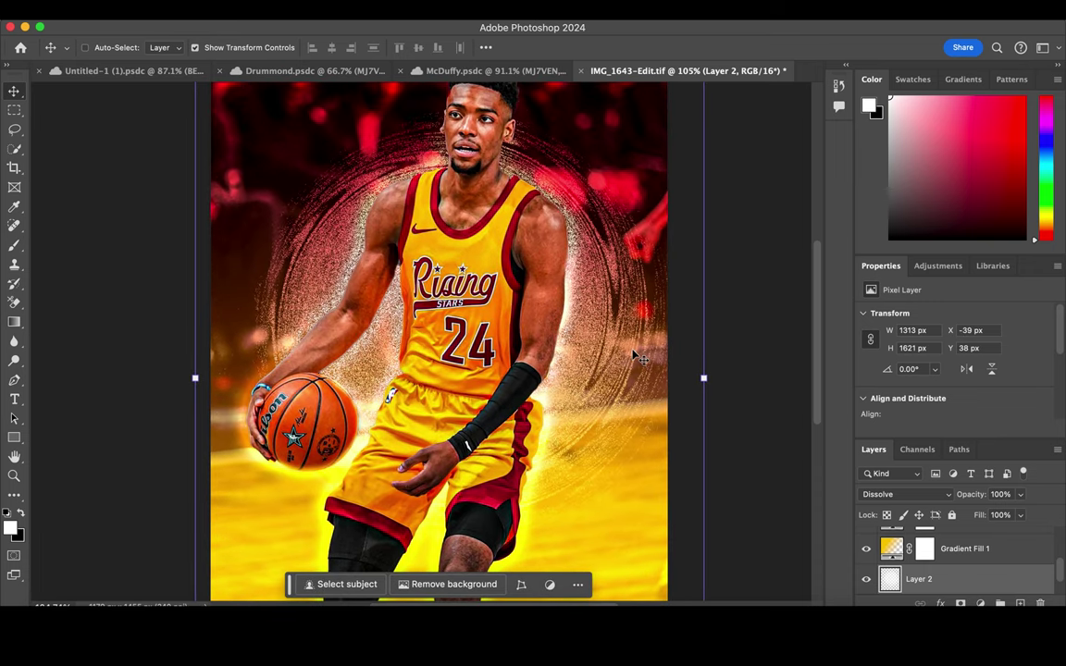
click(195, 48)
scroll(331, 159, down, 3)
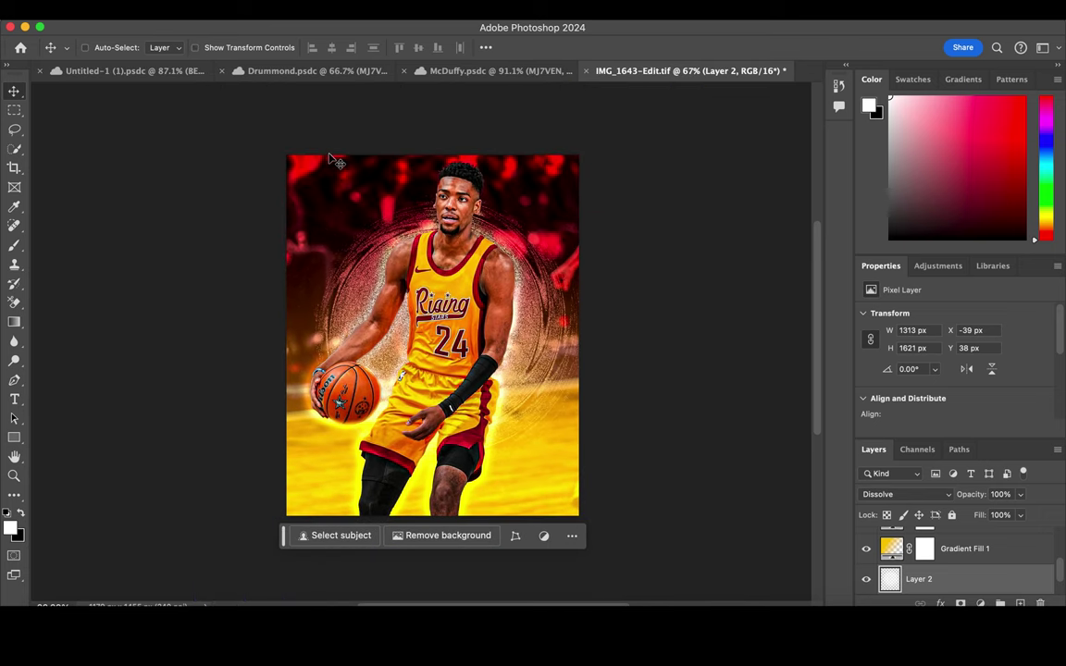
scroll(331, 160, up, 1)
scroll(946, 563, down, 1)
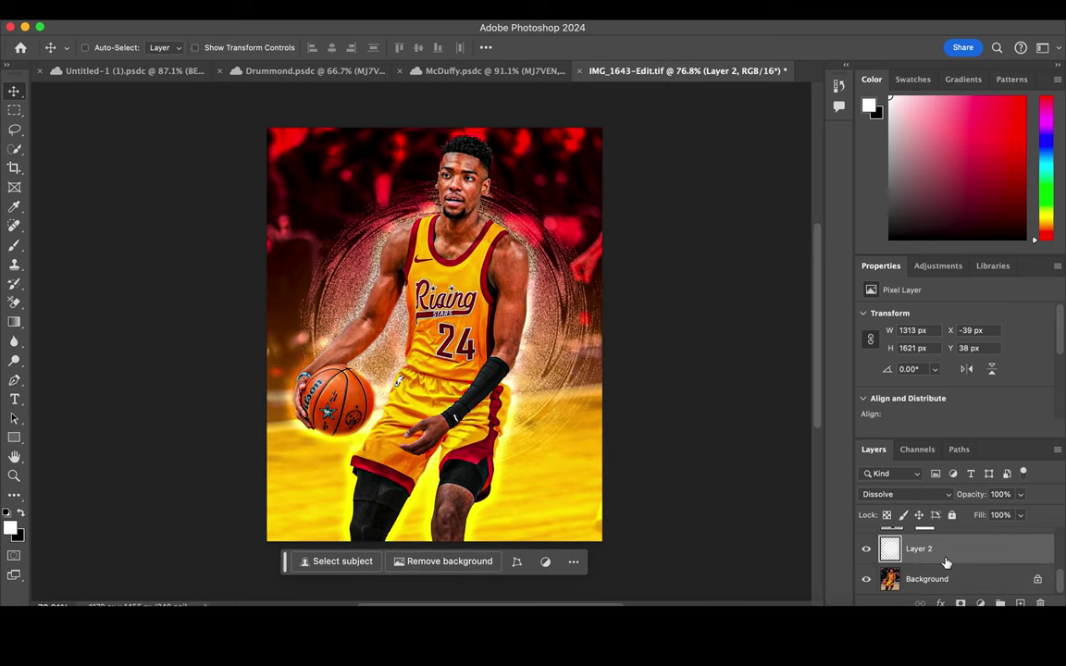